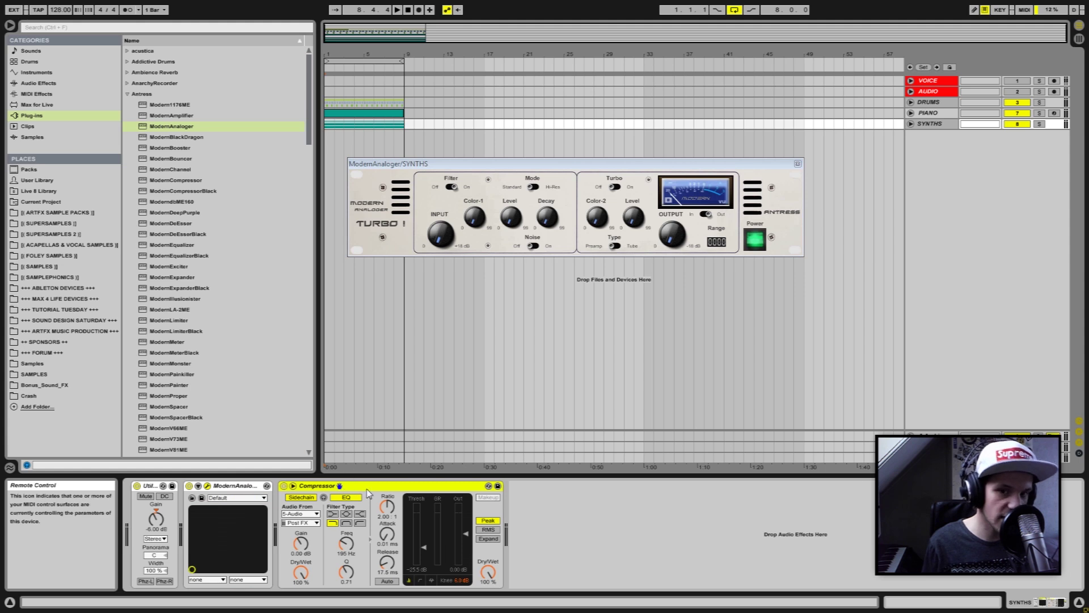
Select the ModernAnaloger device on SYNTHS, expand the group, and raise the plug-in's Input to 7
left_click(228, 487)
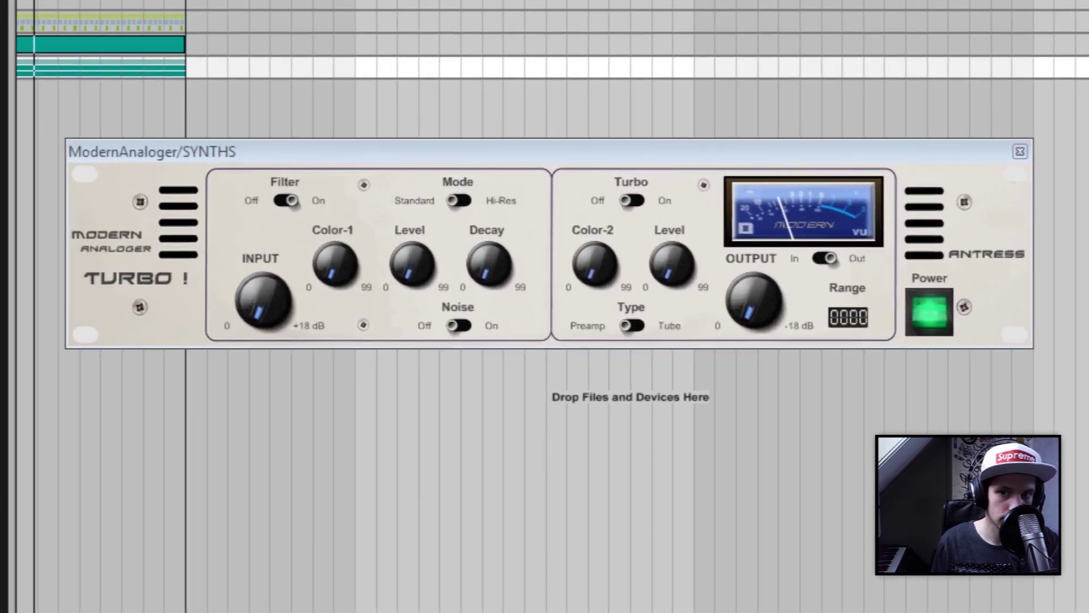
key("plus")
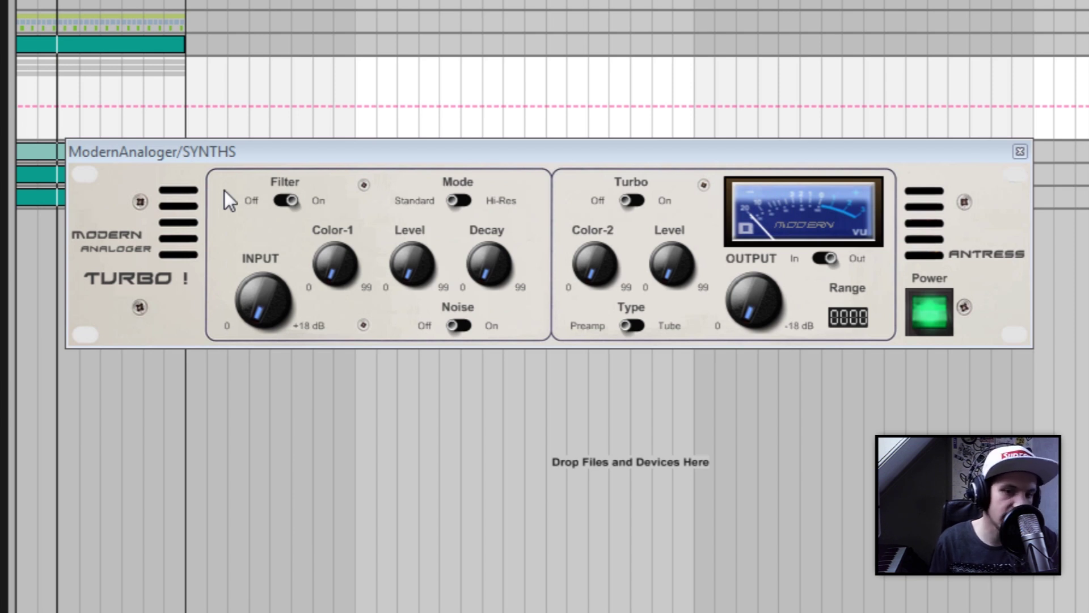
left_click(277, 321)
left_click_drag(276, 320, 277, 292)
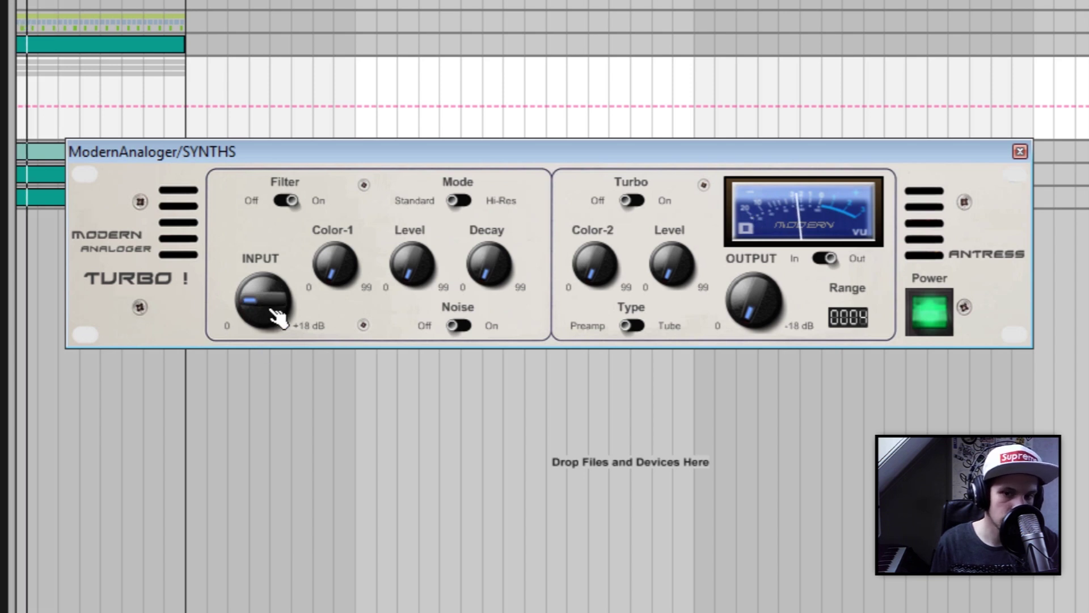
mouse_move(278, 317)
left_mouse_down()
mouse_move(279, 304)
mouse_move(270, 310)
left_mouse_up()
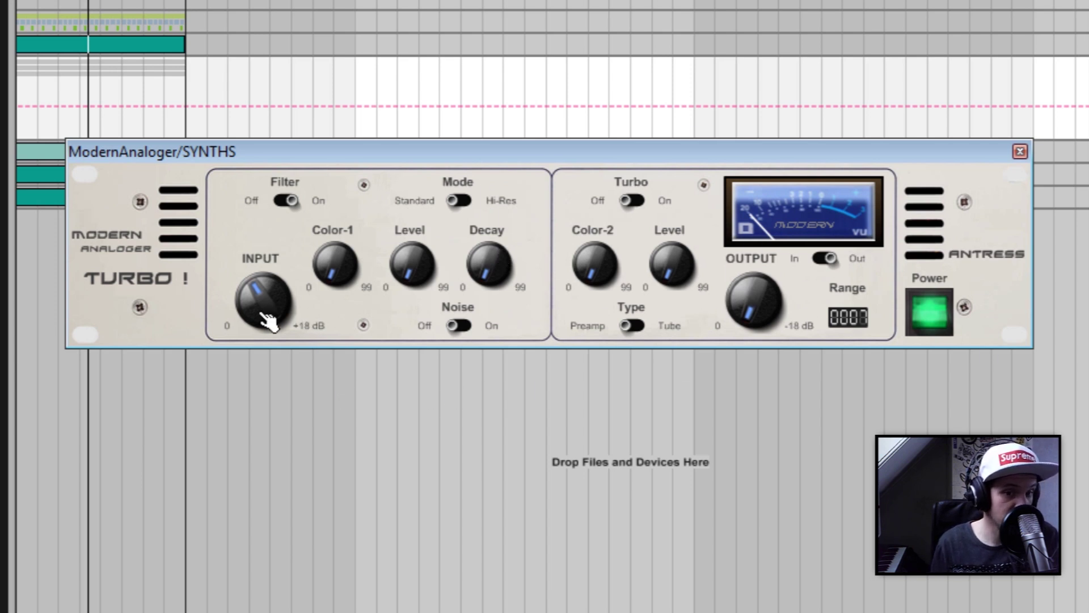
Restart playback and set ModernAnaloger's Color-1 to 28 and its Input to 5
key("space")
key("space")
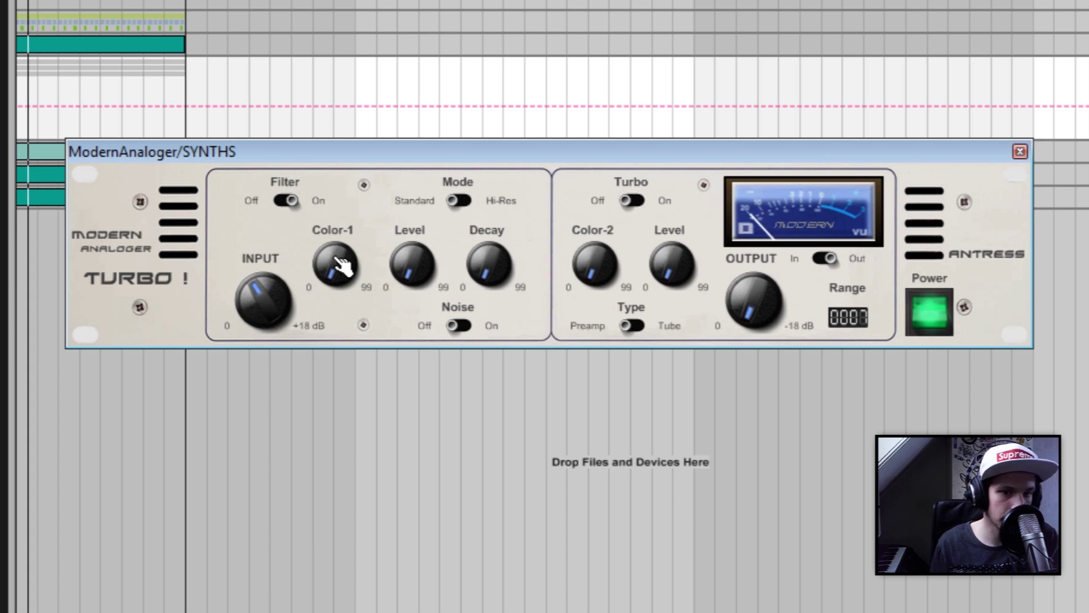
mouse_move(335, 267)
left_mouse_down()
mouse_move(335, 216)
mouse_move(339, 279)
left_mouse_up()
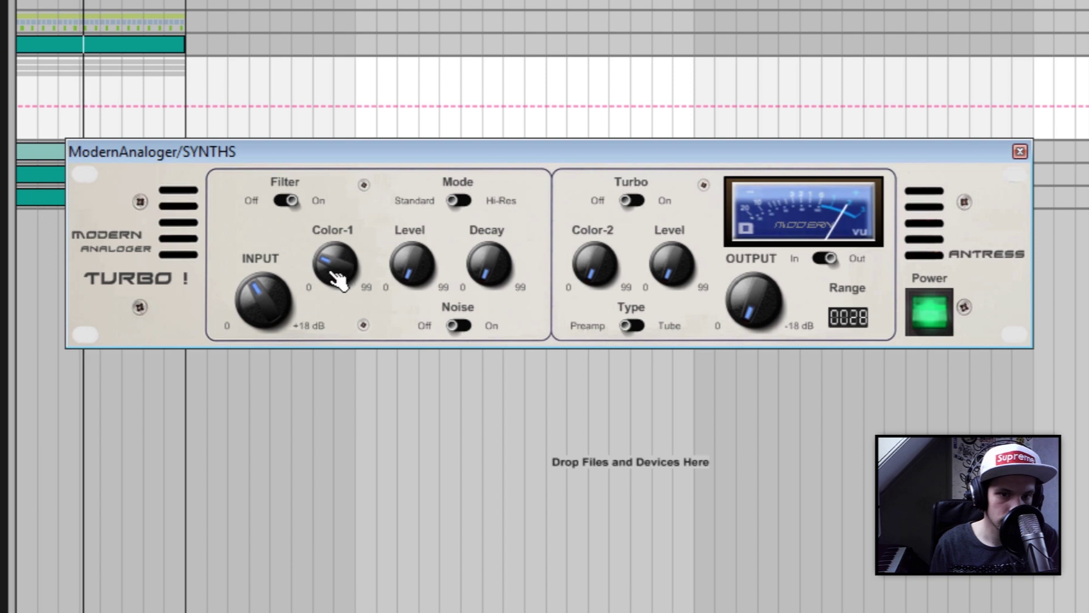
left_click_drag(256, 301, 255, 312)
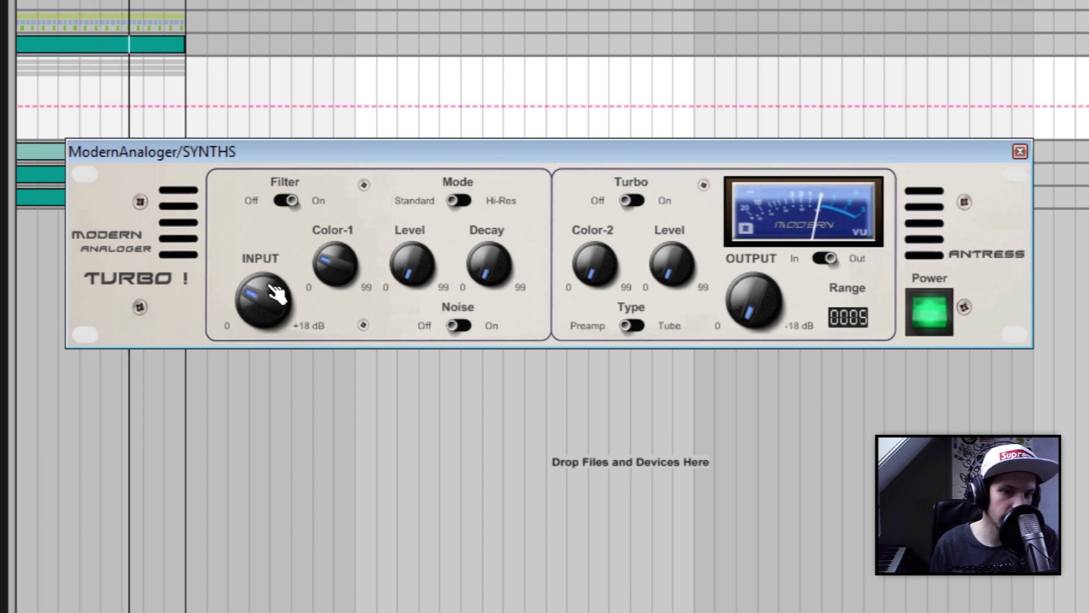
Set the Level beside Color-1 to 16 and the Decay to 18
mouse_move(413, 264)
left_mouse_down()
mouse_move(413, 239)
mouse_move(418, 270)
left_mouse_up()
left_click_drag(418, 270, 418, 262)
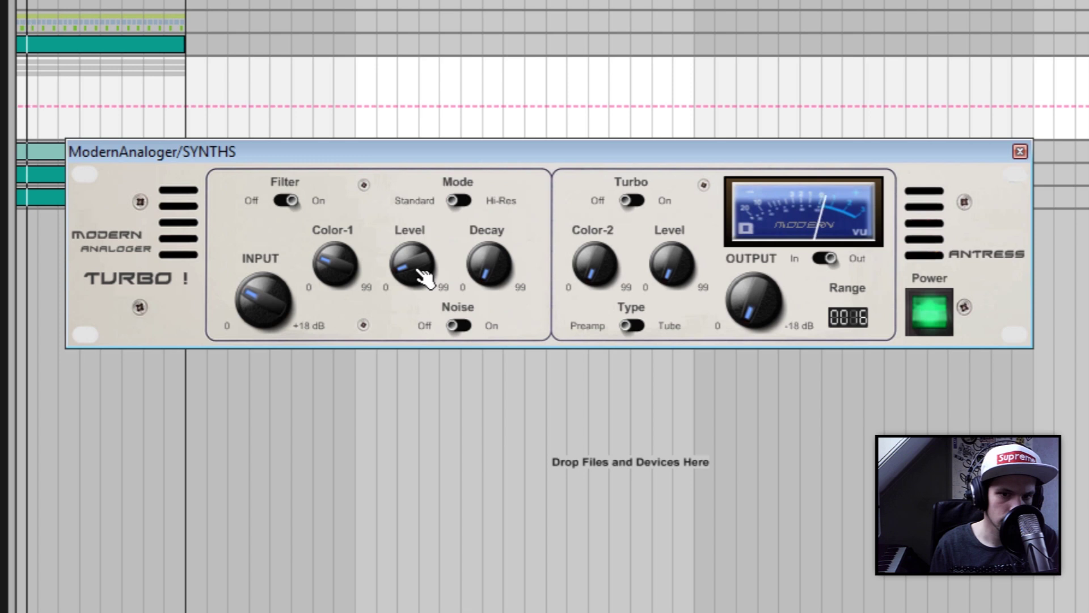
mouse_move(490, 264)
left_mouse_down()
mouse_move(489, 242)
mouse_move(516, 266)
mouse_move(484, 251)
mouse_move(477, 266)
left_mouse_up()
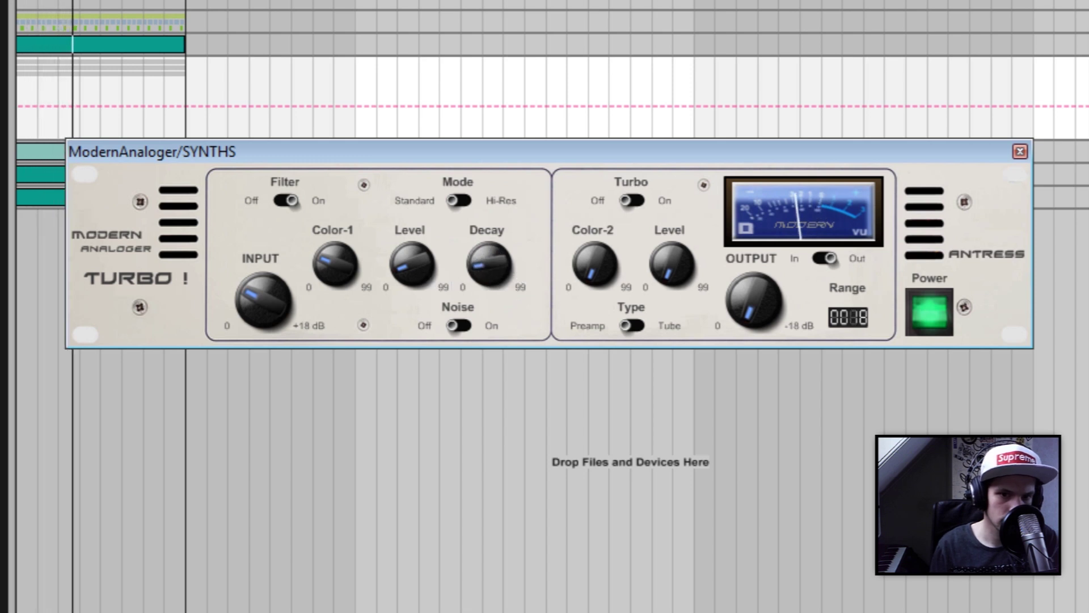
Switch the Mode to Hi-Res and audition the Noise switch on, leaving it off
left_click(456, 199)
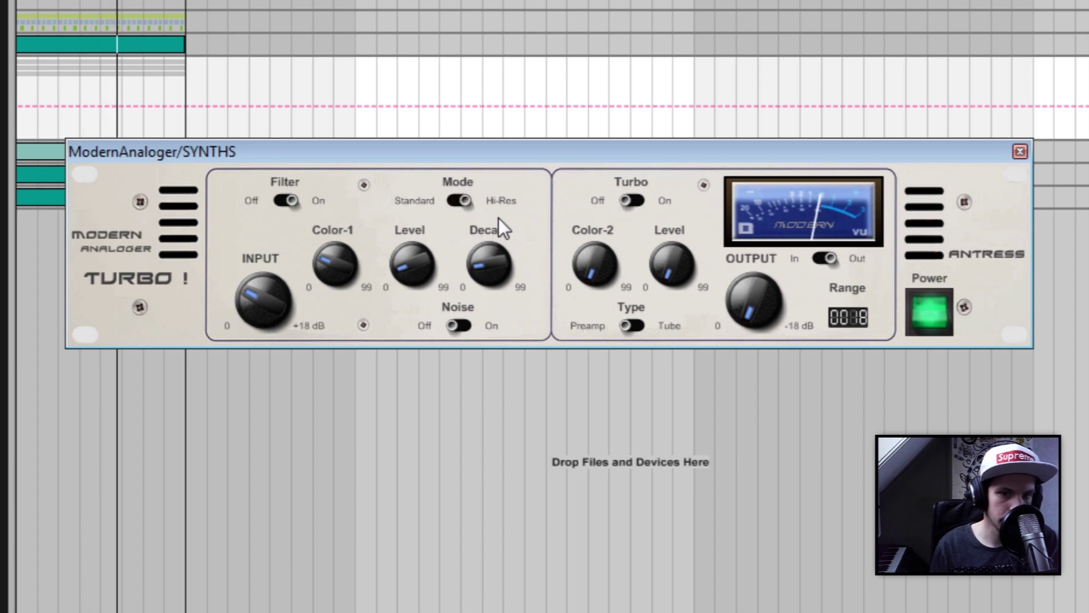
left_click(462, 326)
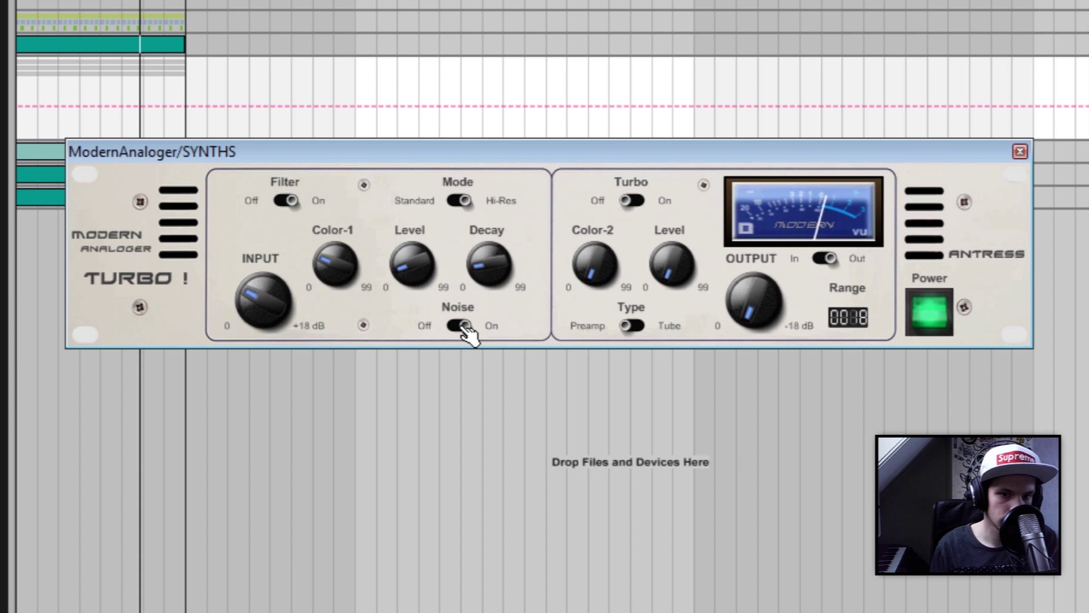
left_click(460, 326)
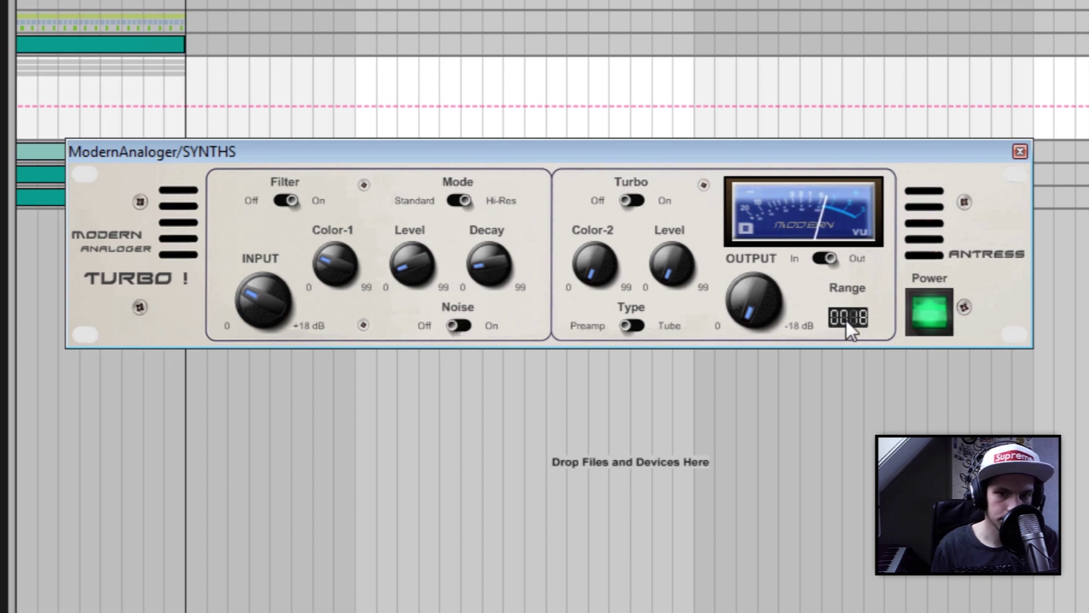
Switch the Type to Tube, raise Color-2, and set the Level beside it to 46
mouse_move(594, 266)
left_mouse_down()
mouse_move(594, 222)
mouse_move(599, 286)
left_mouse_up()
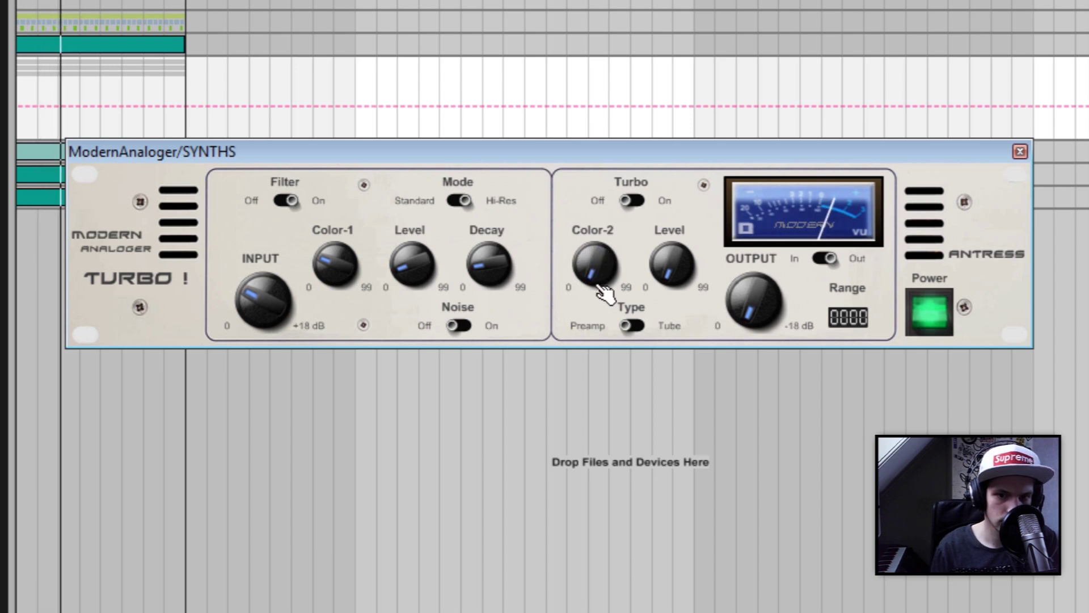
left_click(631, 326)
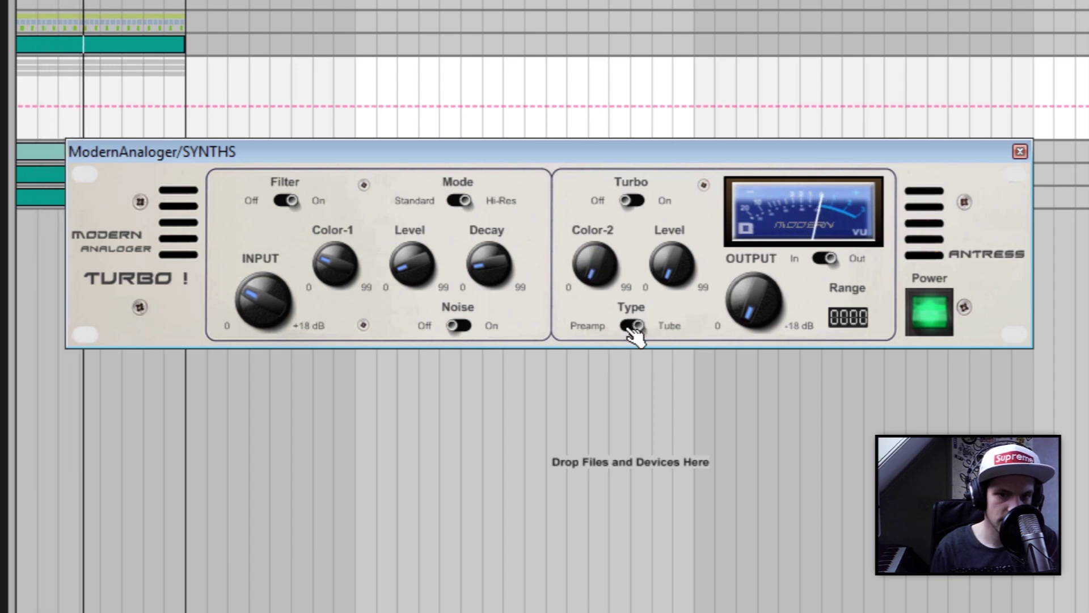
left_click_drag(594, 264, 675, 292)
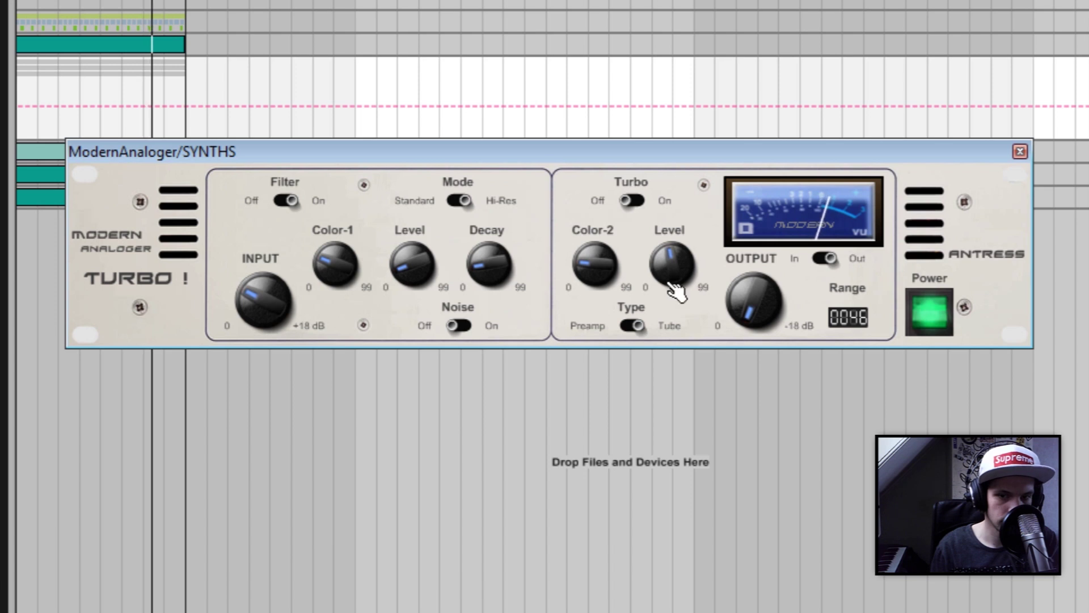
Set Color-1 to 35 and switch Turbo on
mouse_move(335, 264)
left_mouse_down()
mouse_move(336, 244)
mouse_move(335, 272)
mouse_move(335, 260)
left_mouse_up()
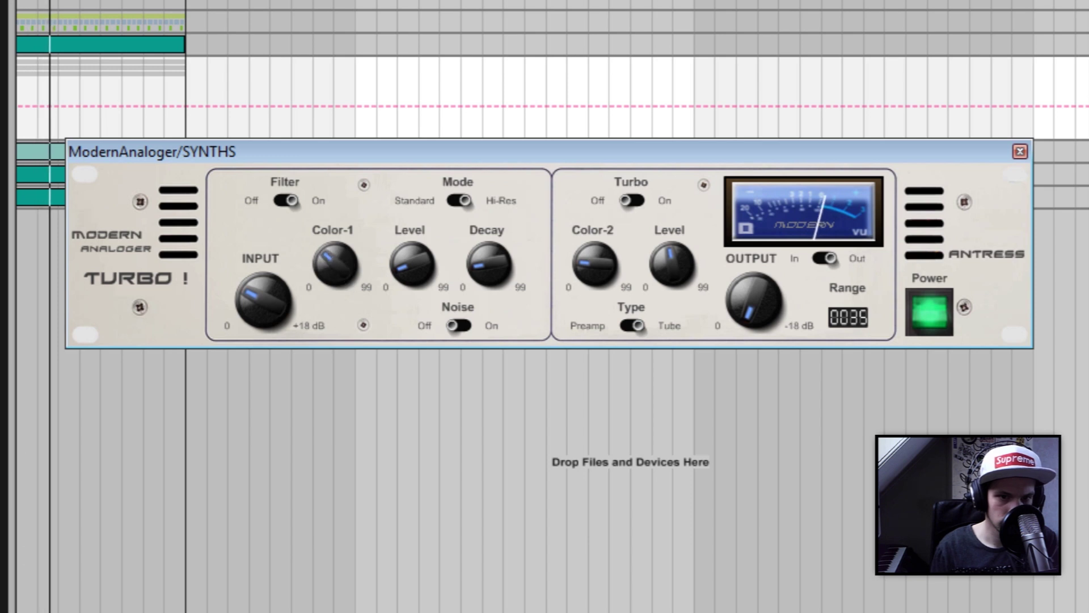
left_click(632, 200)
Try the Output at 9, return it to 0, and raise the Input to 7
left_click_drag(740, 315, 740, 275)
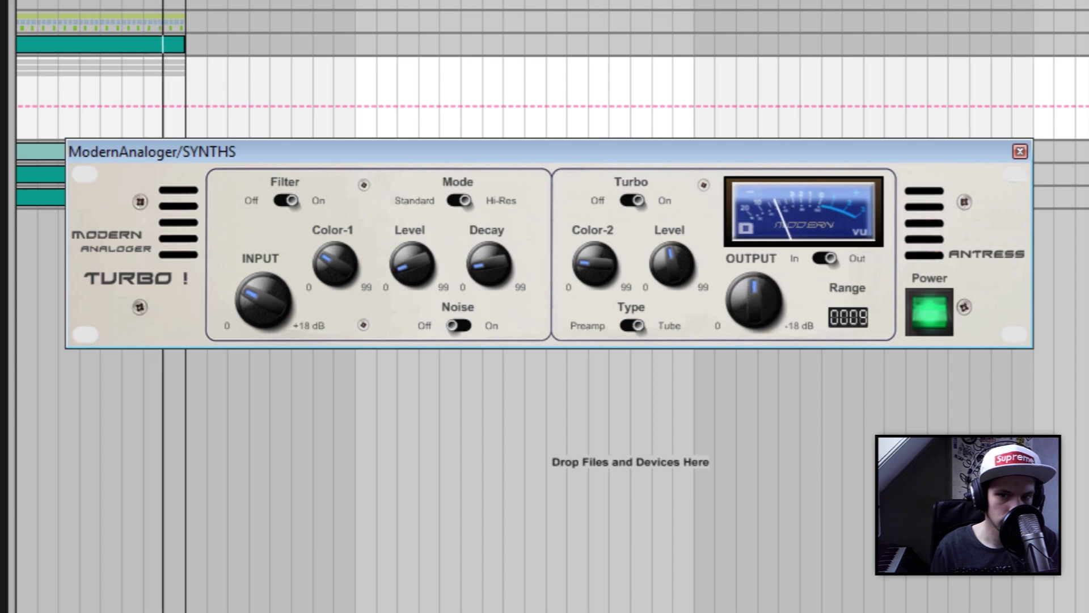
left_click_drag(740, 275, 759, 316)
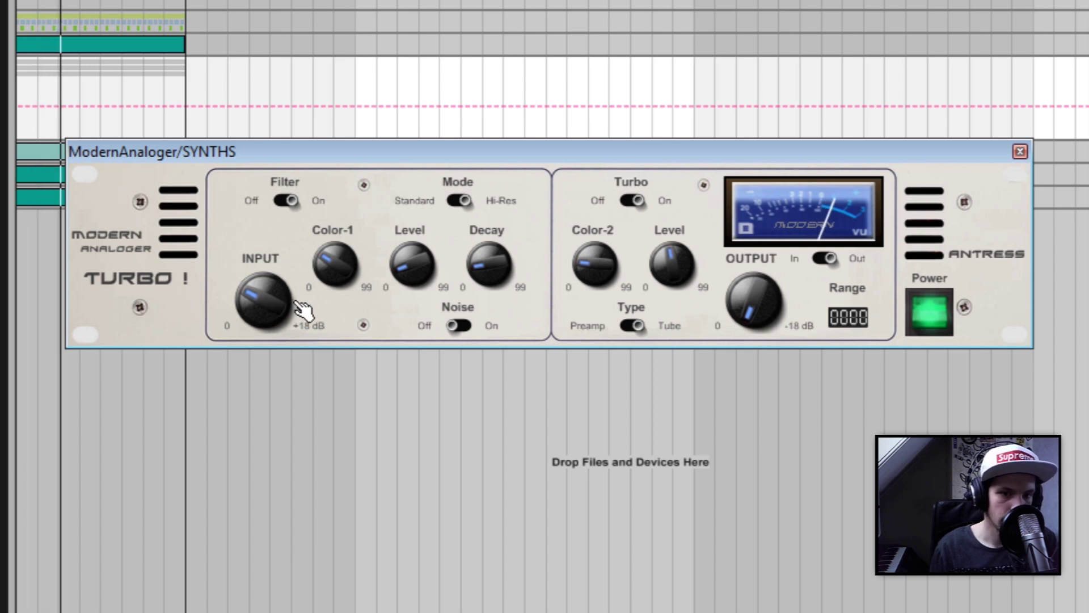
left_click_drag(267, 306, 267, 290)
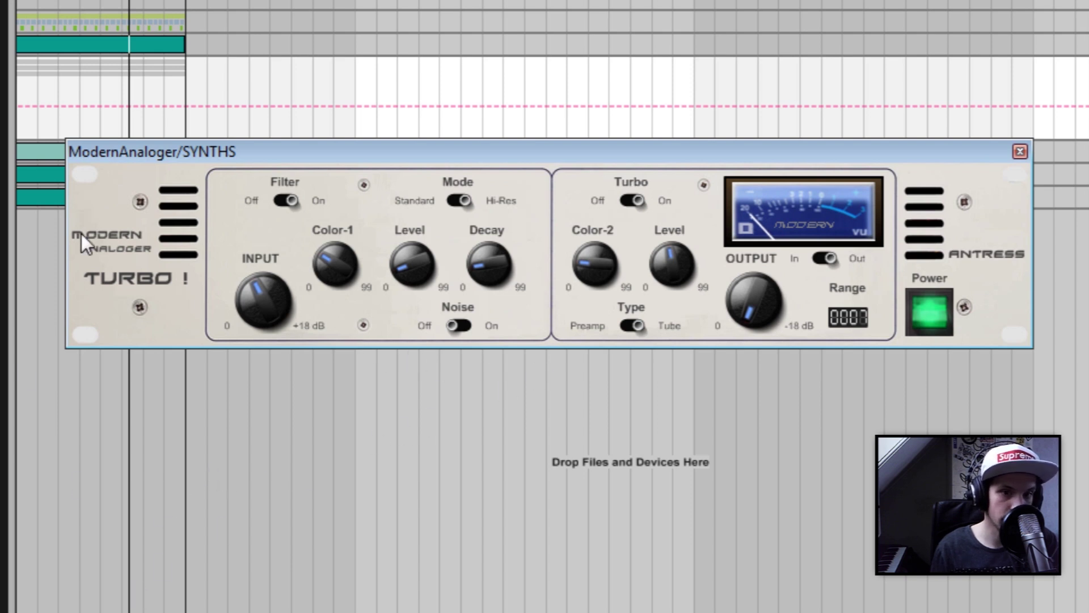
Move the ModernAnaloger window clear of the tracks and collapse the SYNTHS group
left_click_drag(239, 157, 307, 295)
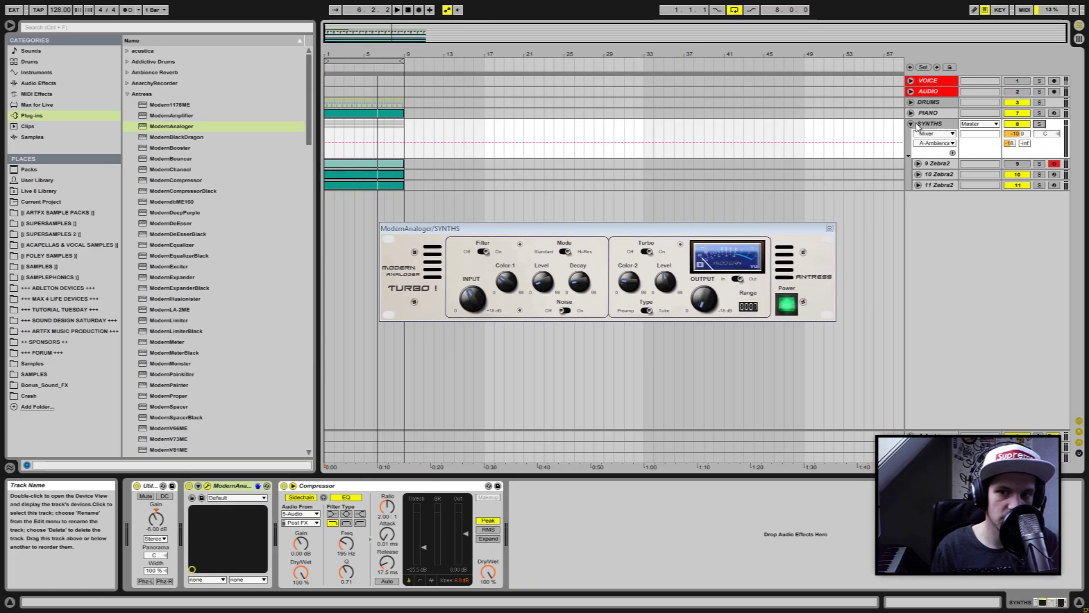
left_click(912, 123)
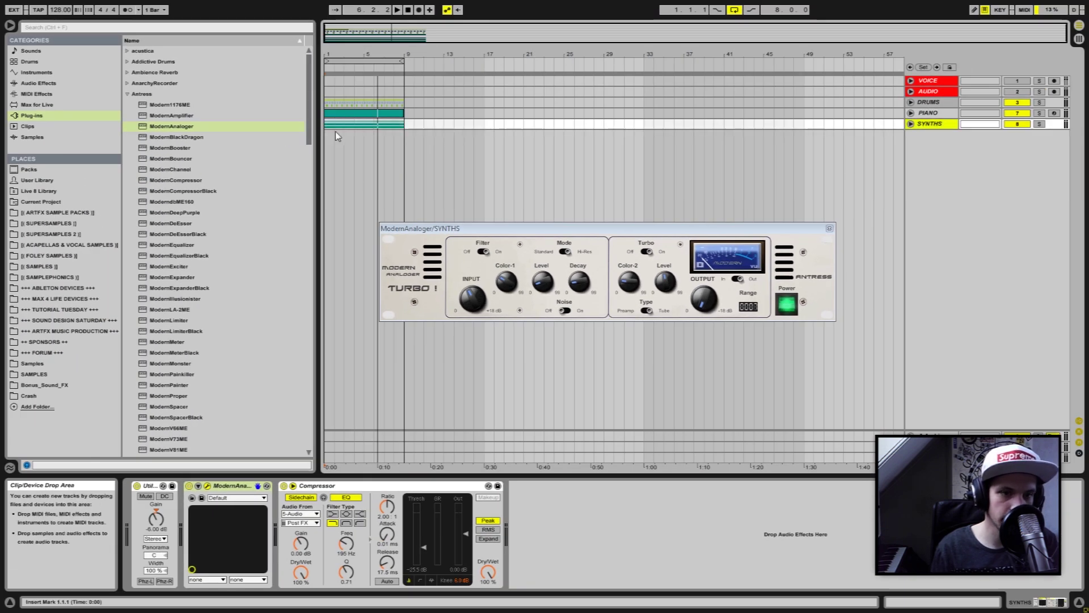
Play the arrangement to check the loudness and set ModernAnaloger's Output to 2
key("space")
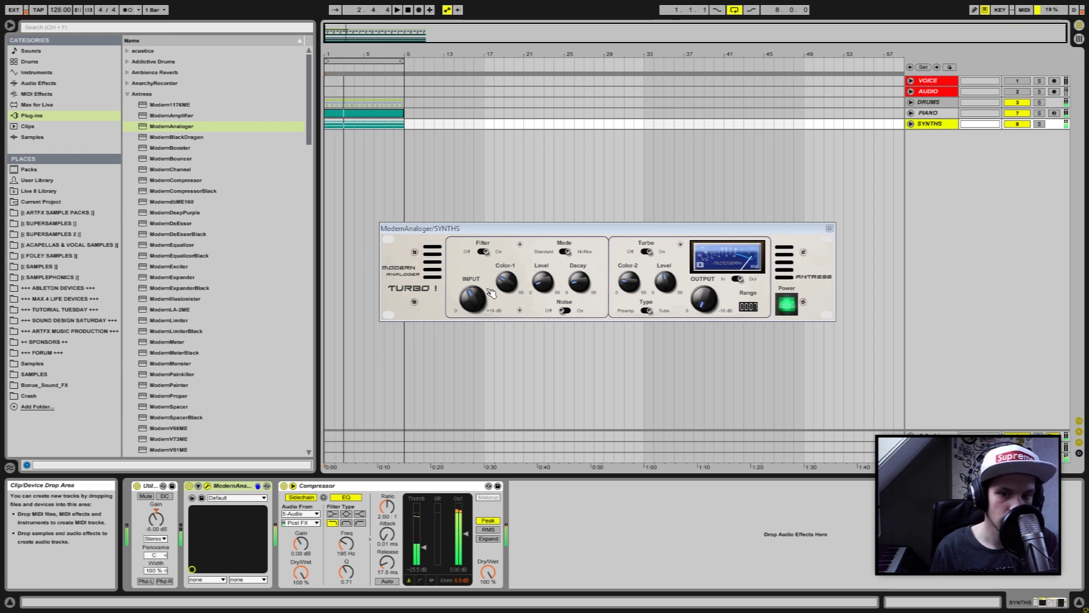
left_click(709, 307)
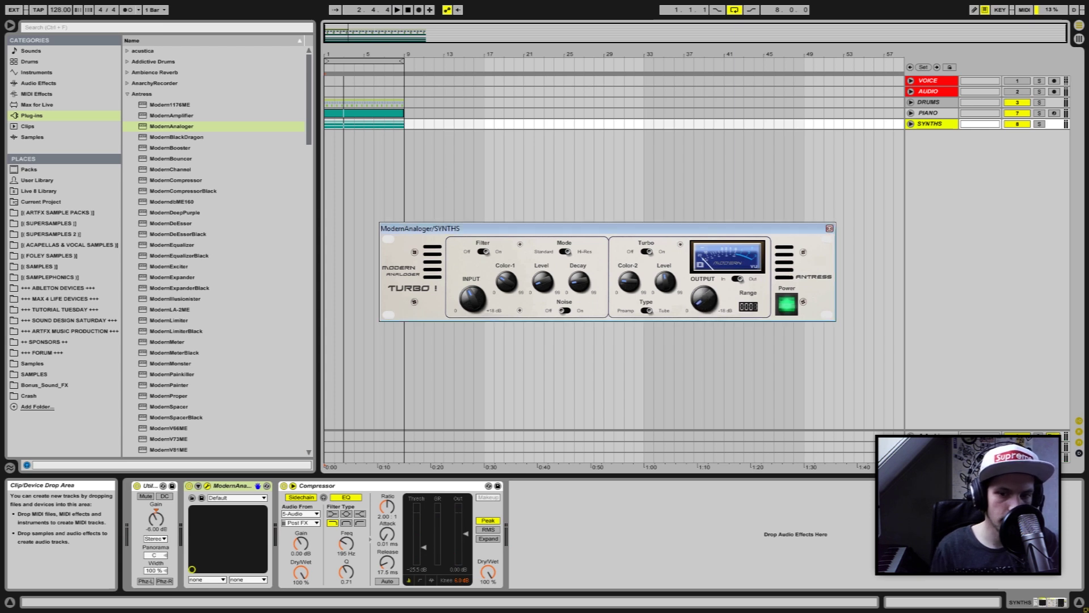
key("space")
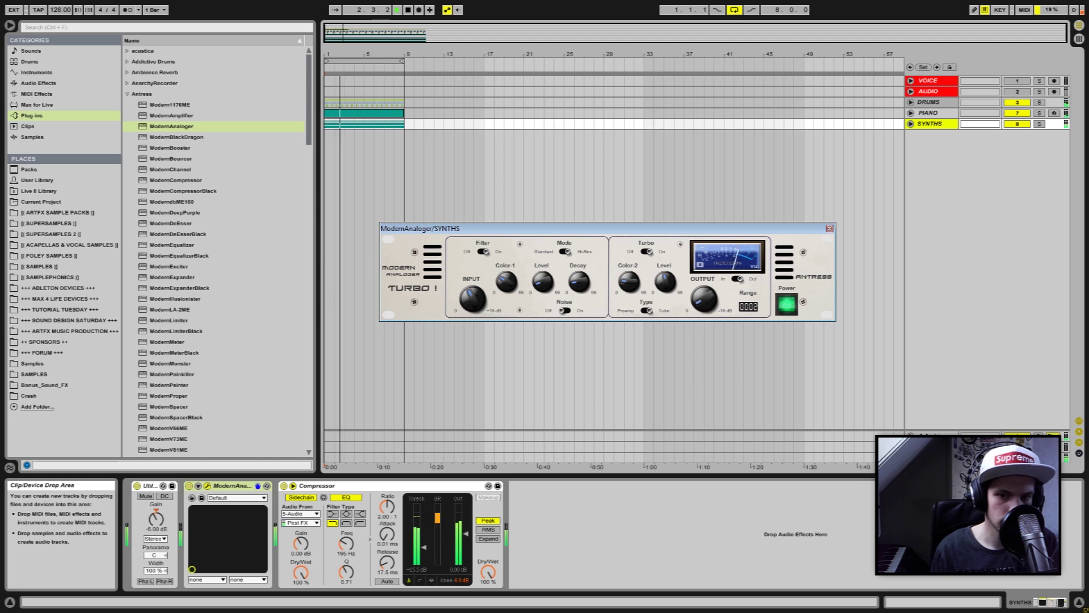
Compare the synths with ModernAnaloger bypassed and re-enabled, and stop playback
left_click(190, 487)
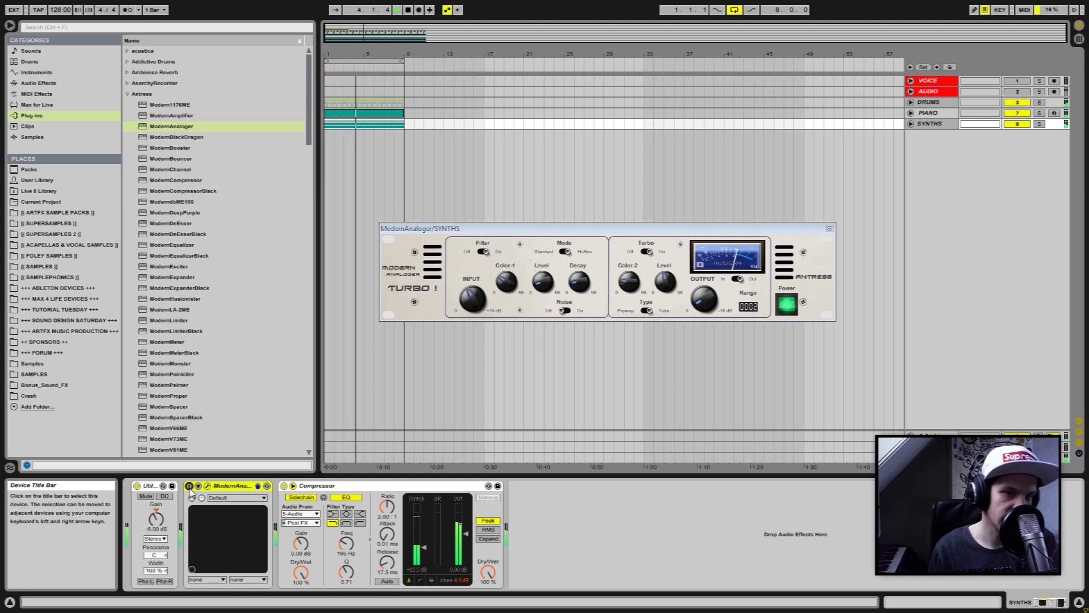
left_click(190, 488)
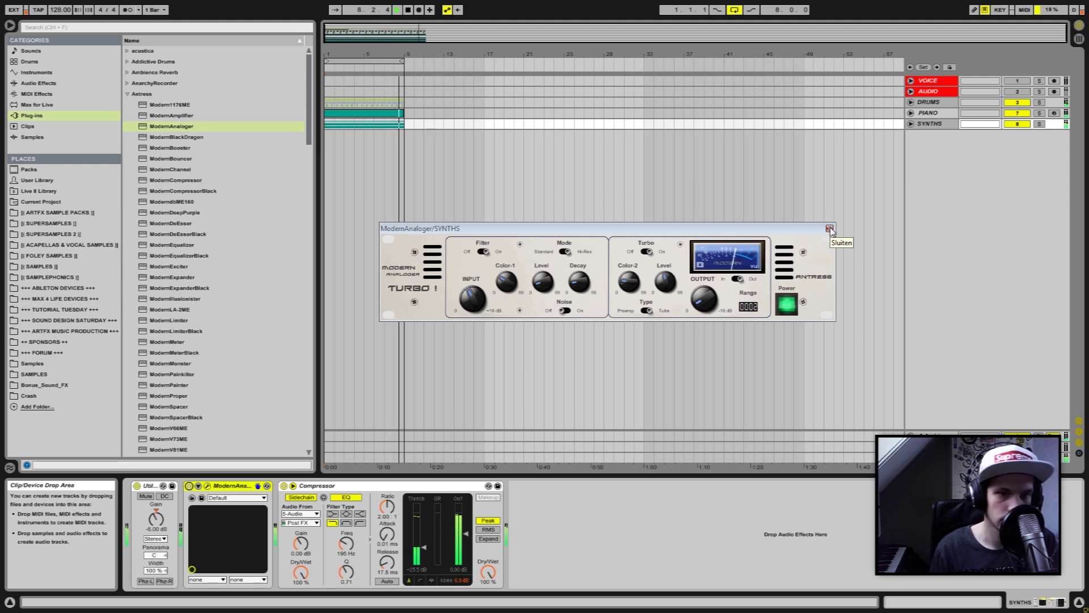
key("space")
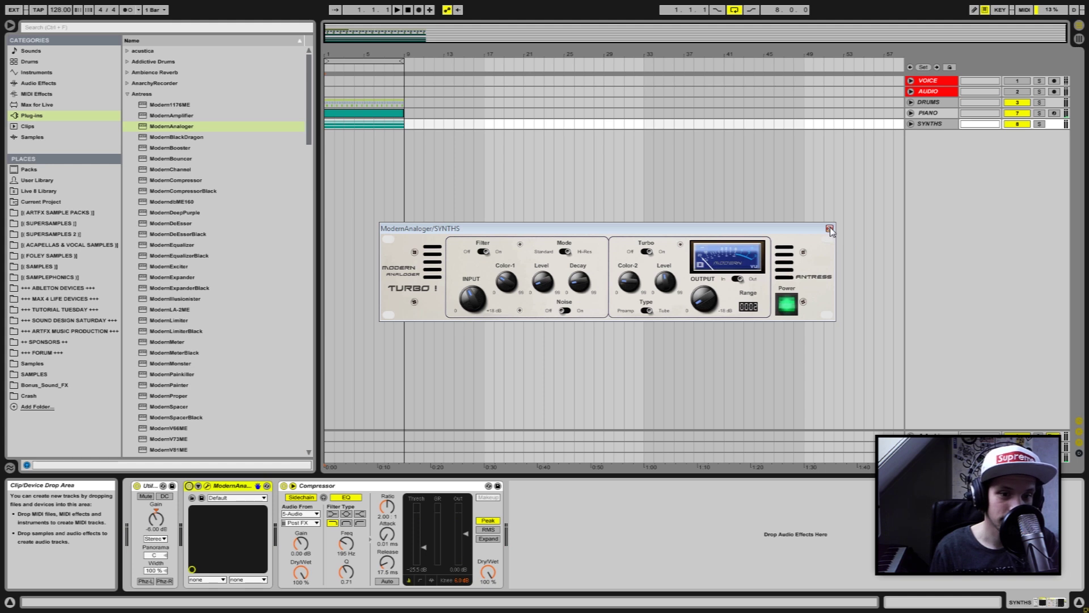
Expand the SYNTHS group and activate the 9 Zebra2 track
left_click(930, 126)
left_click(911, 124)
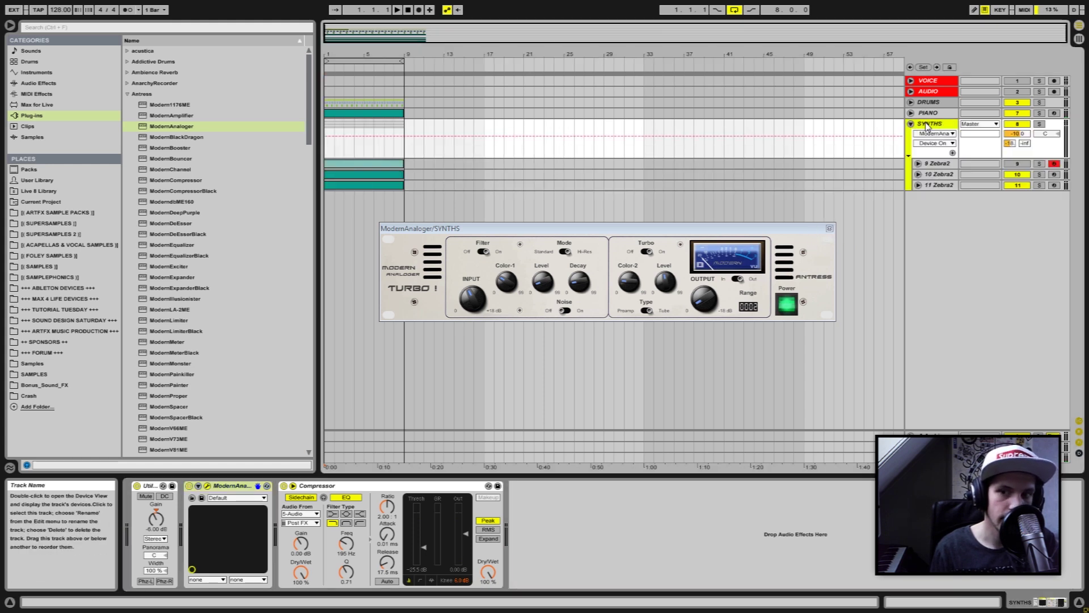
left_click(1017, 165)
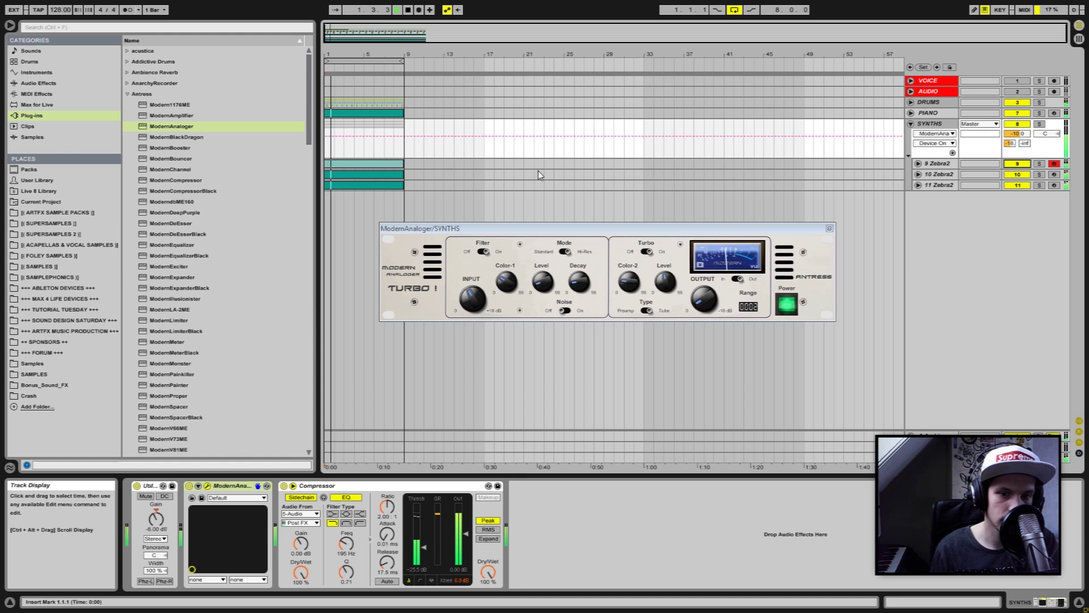
Toggle the Noise and Filter switches during playback and set the Level beside Color-1 to 8
left_click(569, 311)
left_click(565, 310)
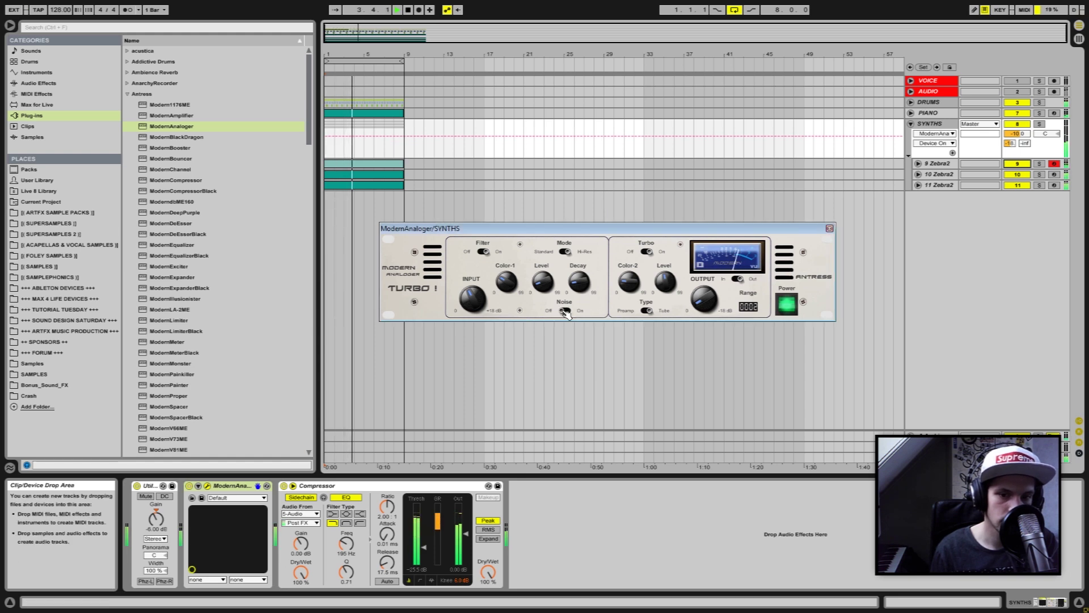
left_click(484, 252)
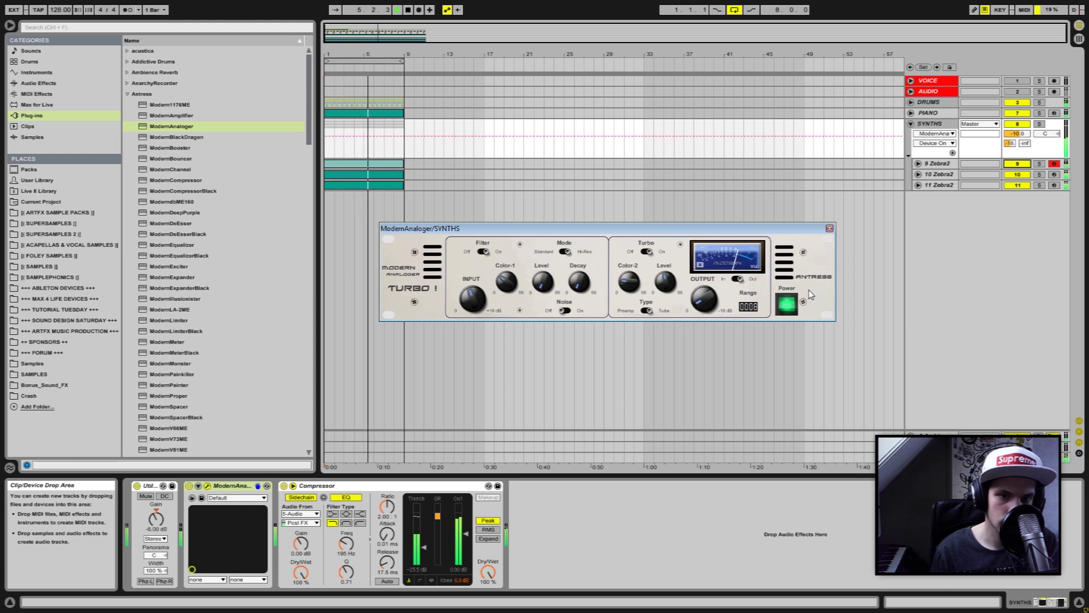
Check the sound against the bypassed ModernAnaloger, stop playback, and close the plug-in window
left_click(190, 486)
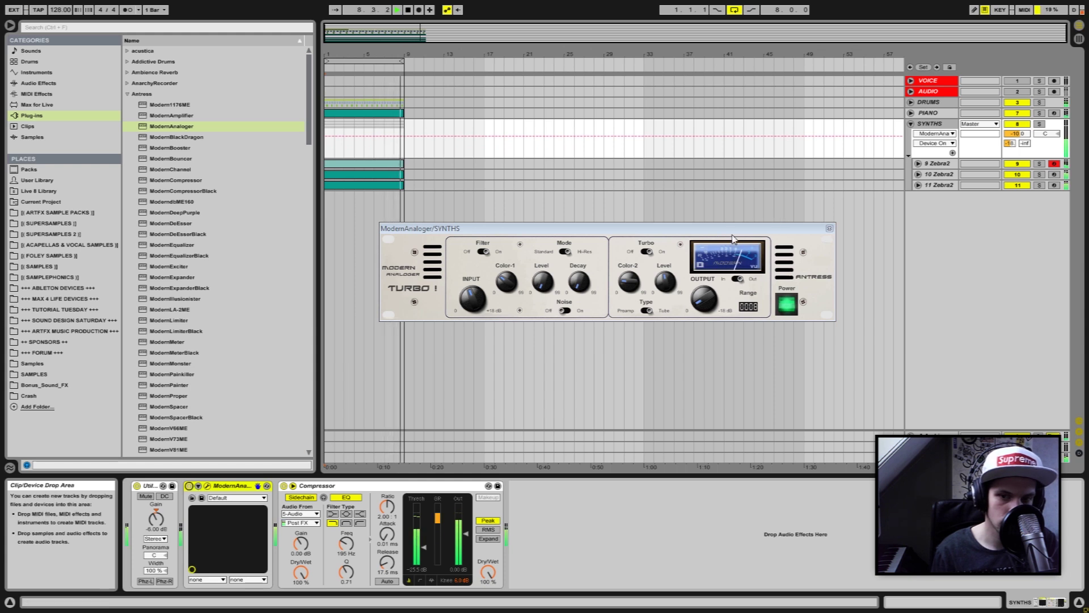
key("space")
left_click(830, 228)
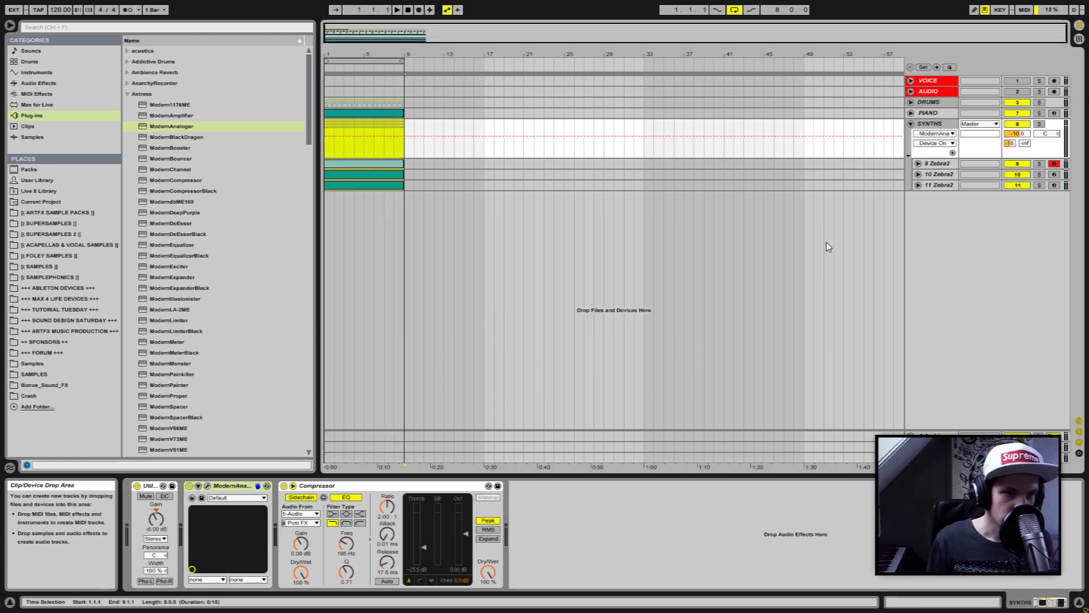
Select the SYNTHS track and place the insert marker at bar 2
left_click(931, 123)
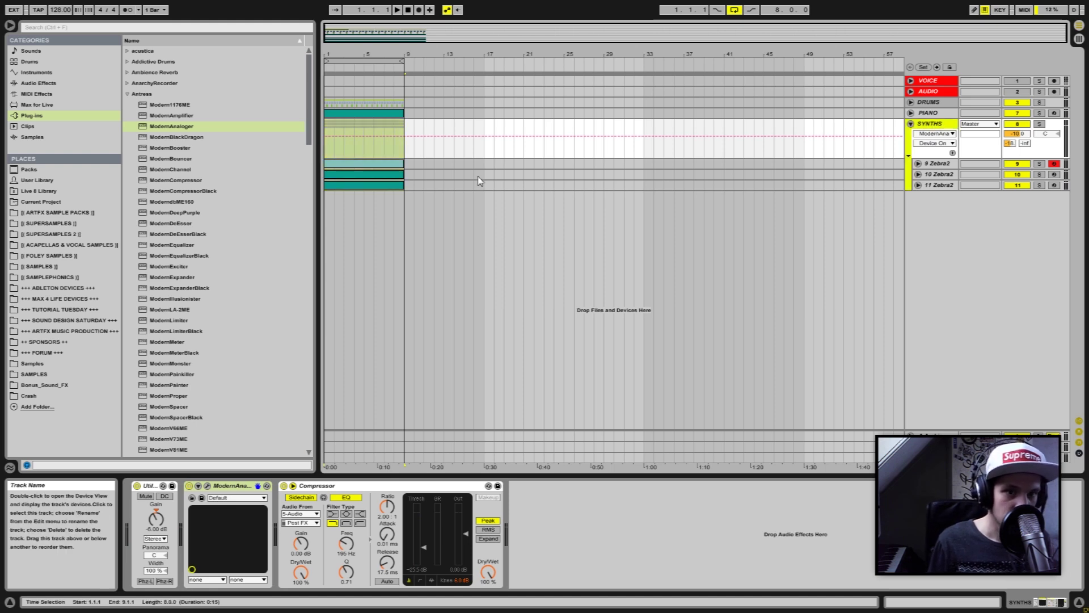
left_click(325, 125)
left_click(331, 131)
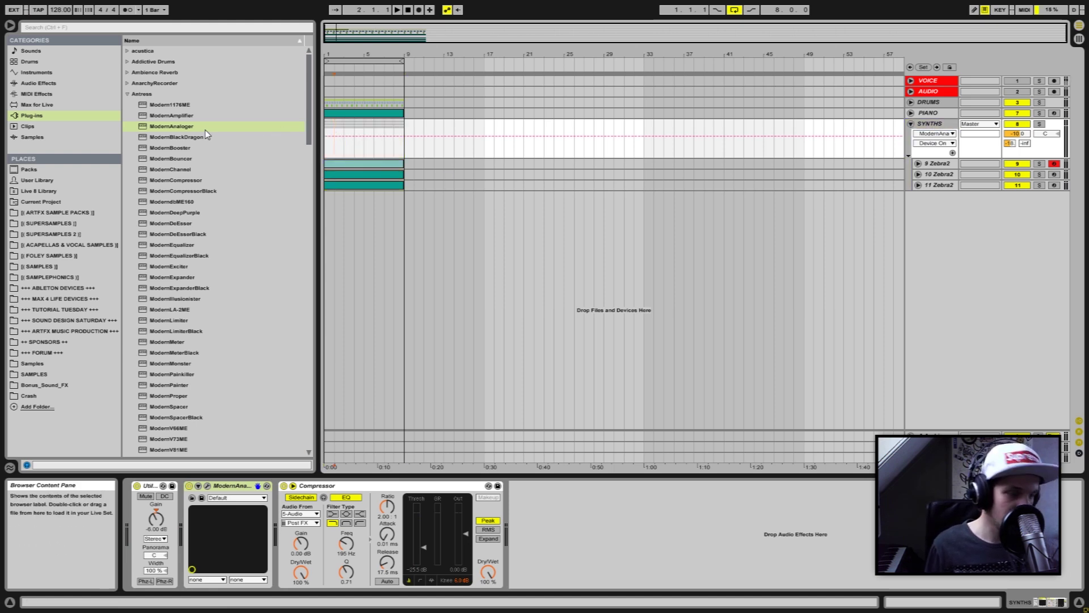
Insert ModernBlackDragon between ModernAnaloger and Compressor on the SYNTHS track, reposition its window, and solo SYNTHS
left_click(163, 140)
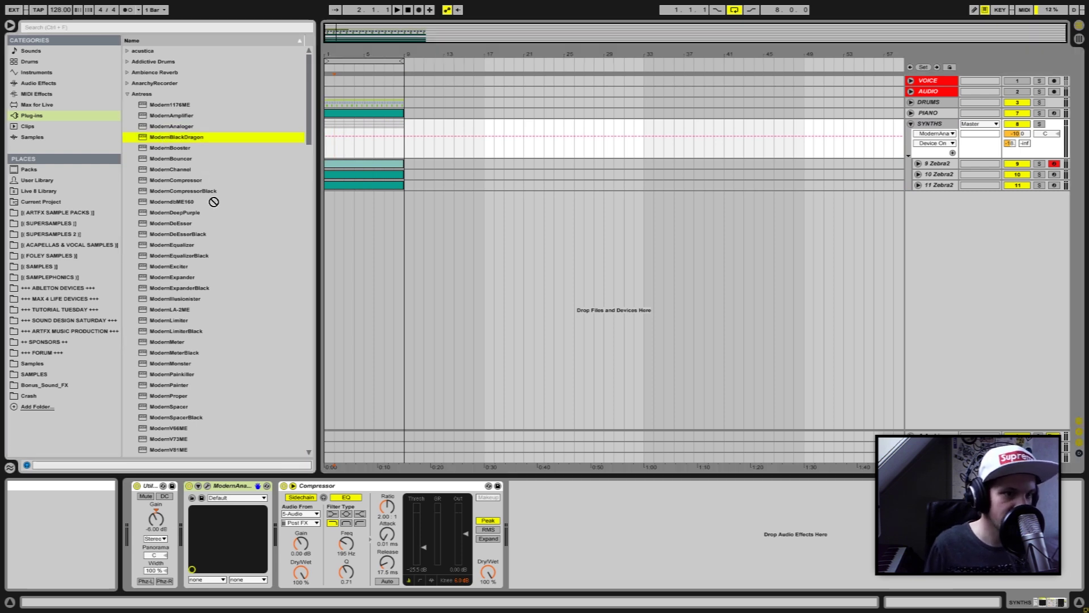
mouse_move(333, 393)
left_mouse_down()
mouse_move(269, 514)
mouse_move(290, 504)
left_mouse_up()
left_click_drag(501, 277, 518, 224)
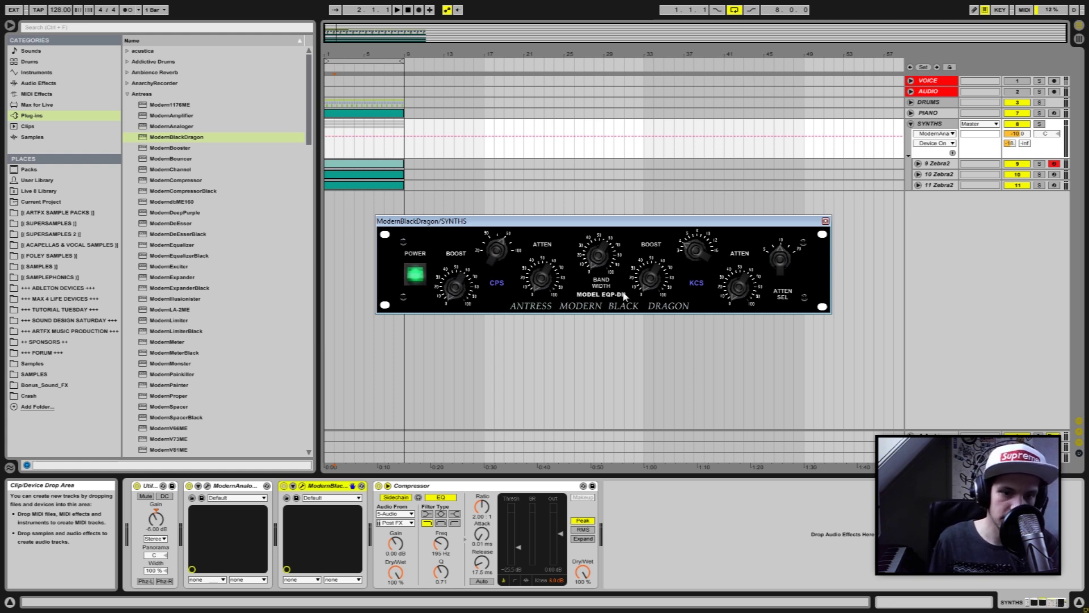
left_click(1039, 124)
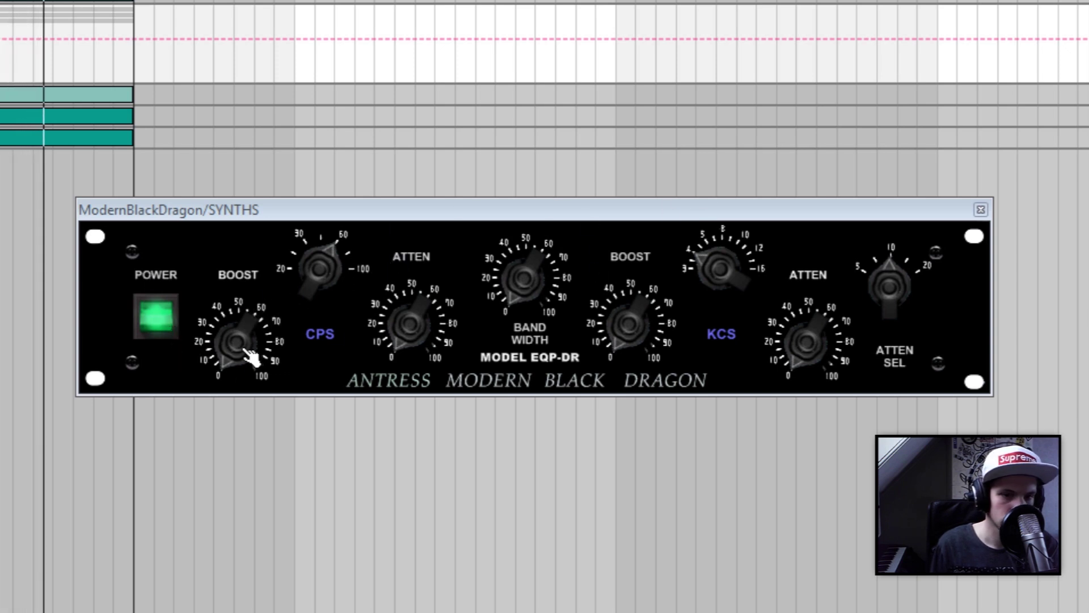
During playback, set the low-frequency Boost to about 35 and CPS to 100, and try out the low-frequency Atten
left_click_drag(243, 343, 243, 241)
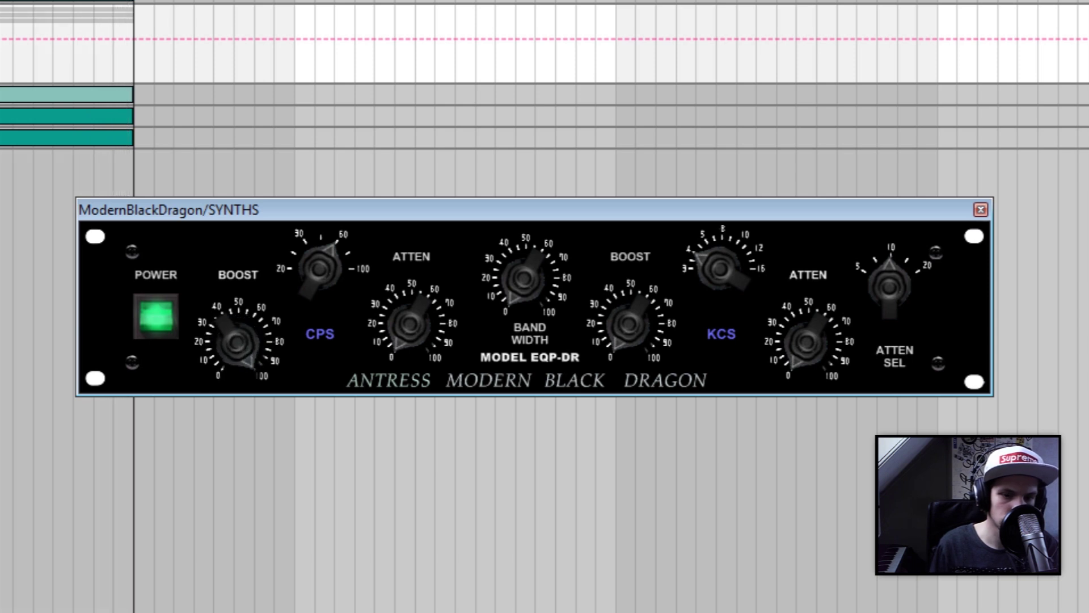
left_click_drag(244, 241, 244, 275)
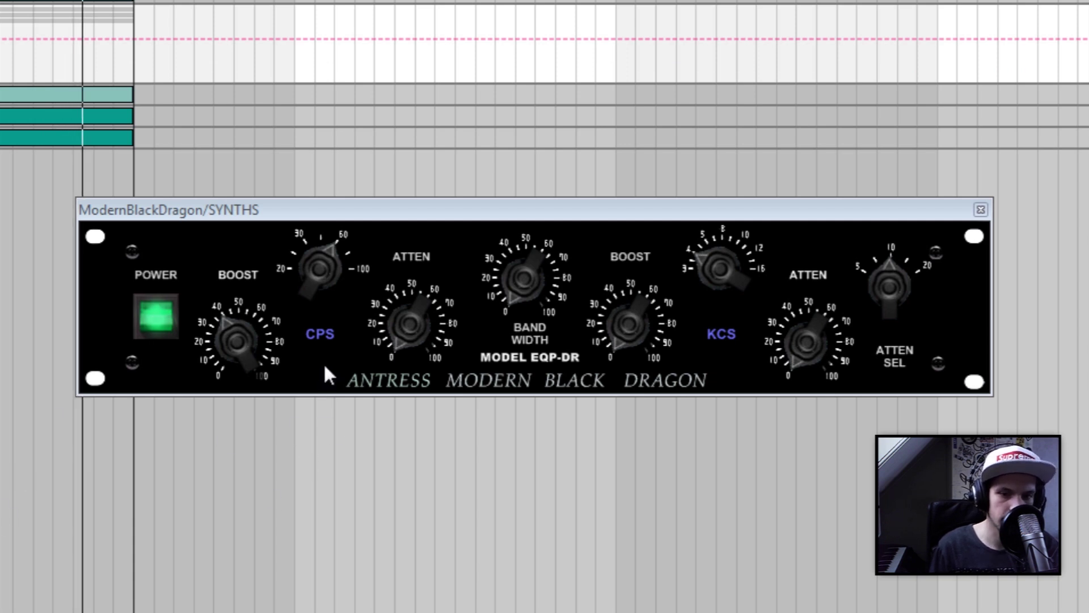
mouse_move(340, 266)
left_mouse_down()
mouse_move(340, 290)
mouse_move(341, 267)
left_mouse_up()
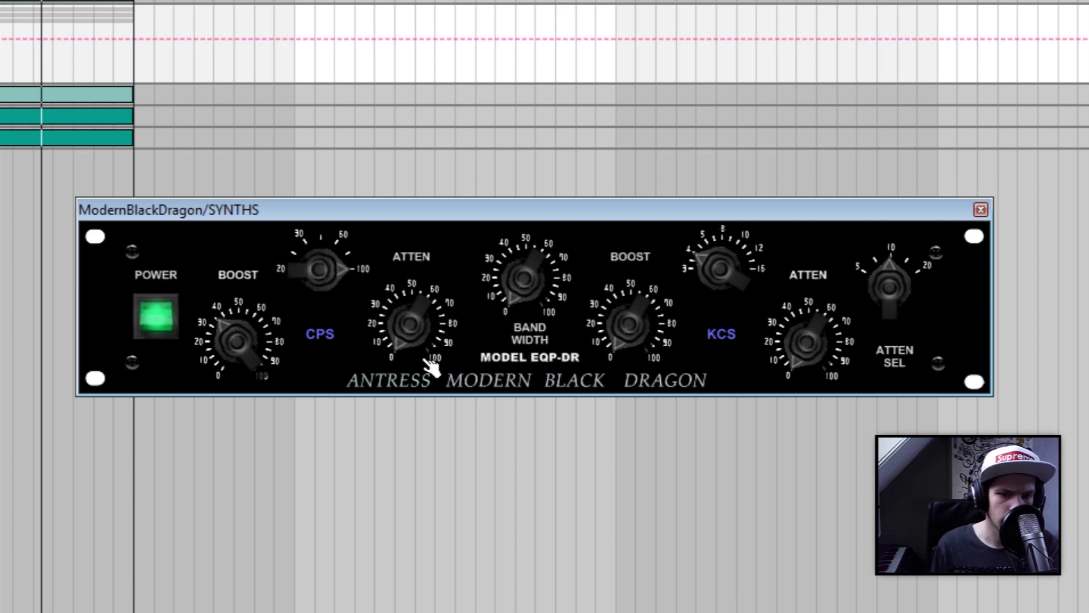
mouse_move(410, 324)
left_mouse_down()
mouse_move(410, 309)
mouse_move(411, 334)
mouse_move(412, 275)
mouse_move(415, 336)
left_mouse_up()
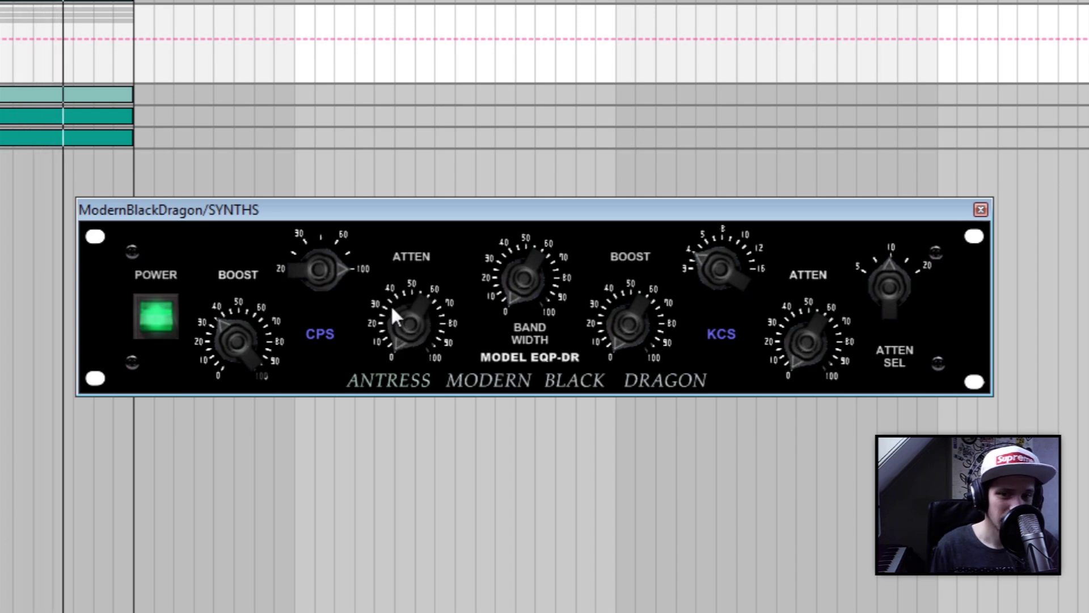
left_click_drag(410, 324, 410, 326)
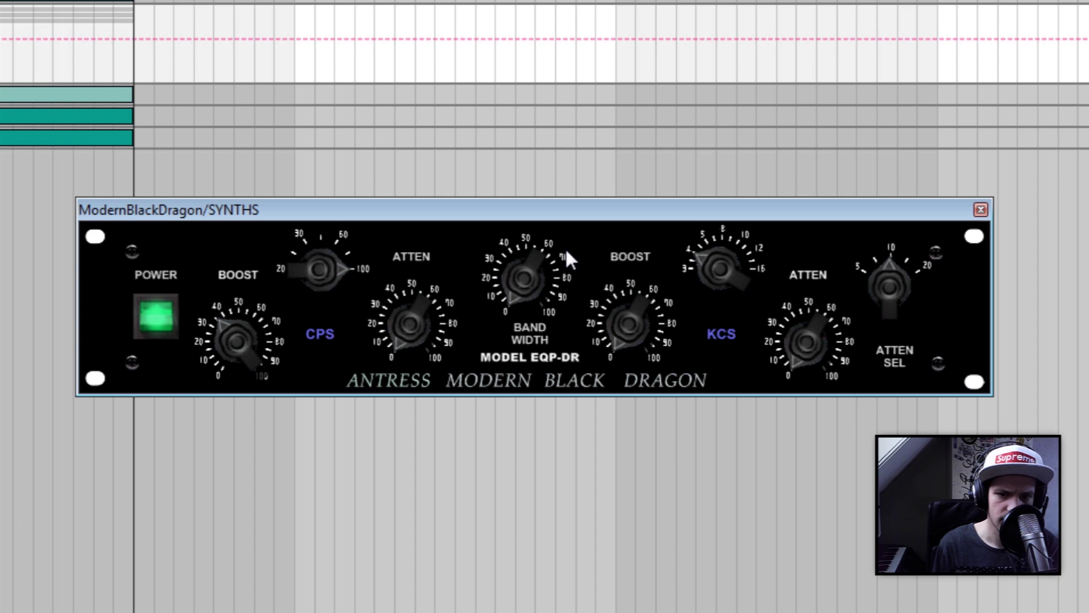
Try out the Band Width, compare the high-frequency Boost with and without gain, and set that Boost to 20
left_click_drag(545, 308, 523, 292)
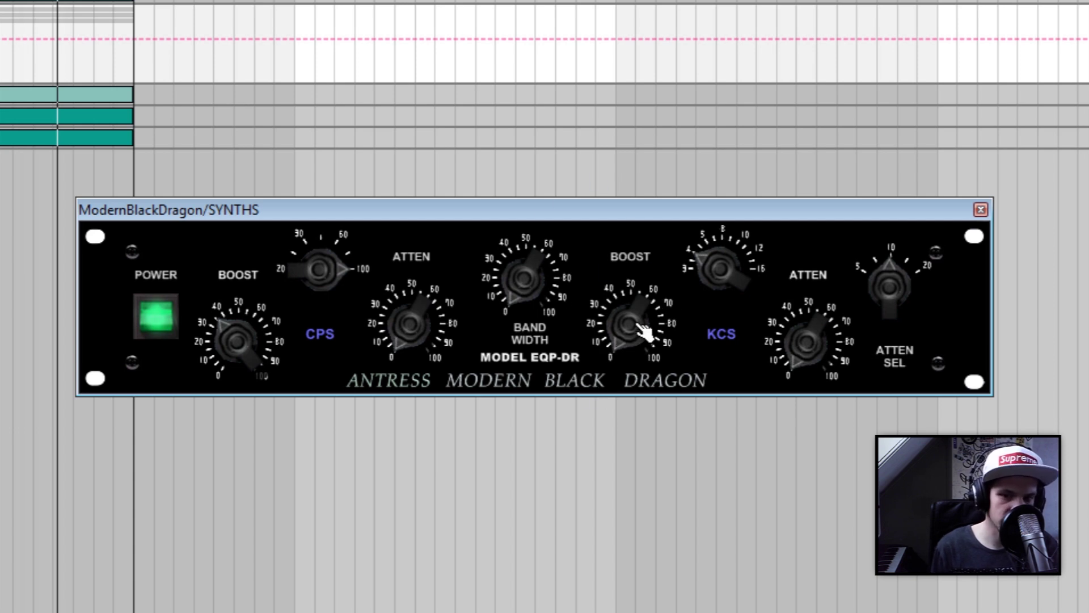
left_click_drag(629, 324, 630, 310)
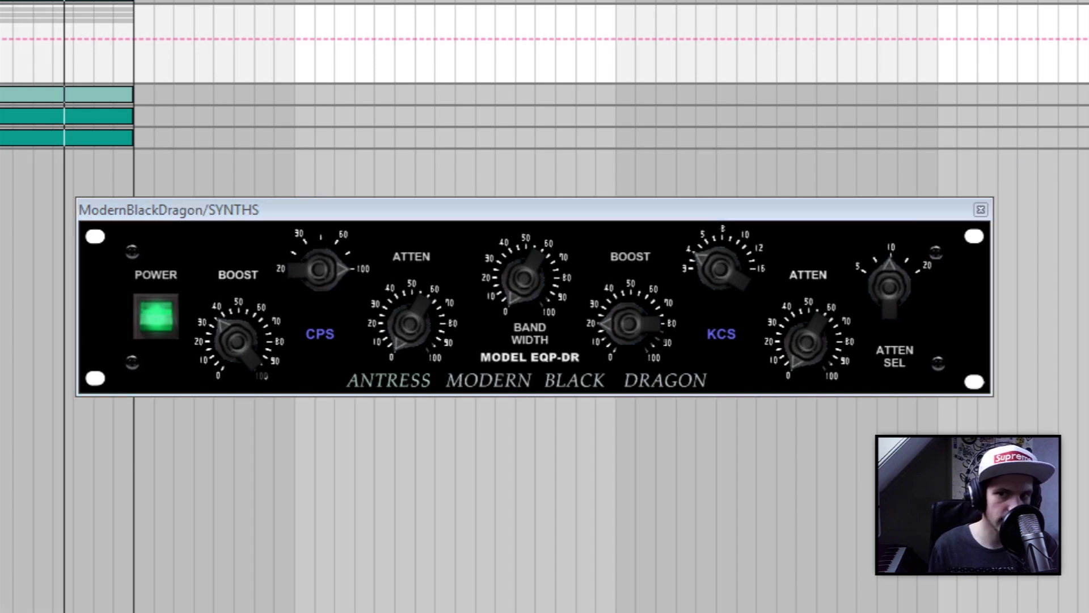
scroll(545, 78, "down", 2)
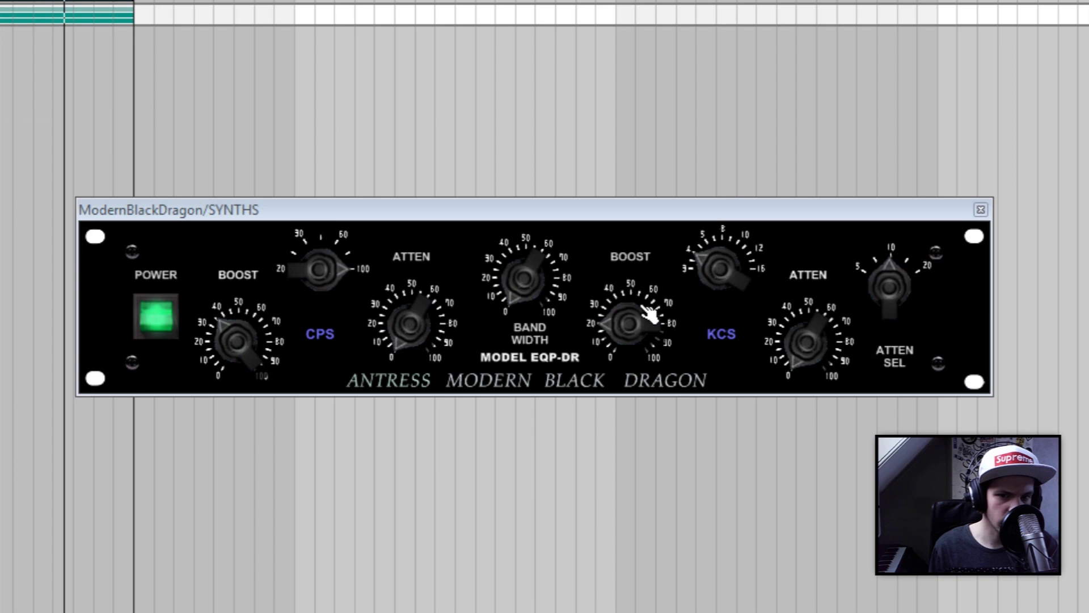
left_click_drag(649, 313, 648, 335)
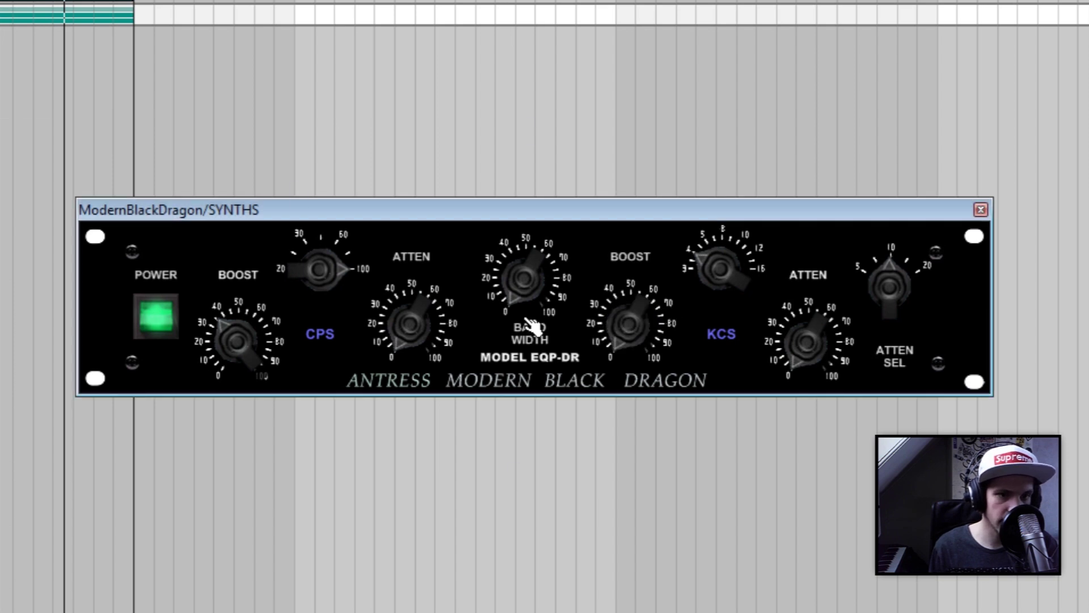
left_click(47, 36)
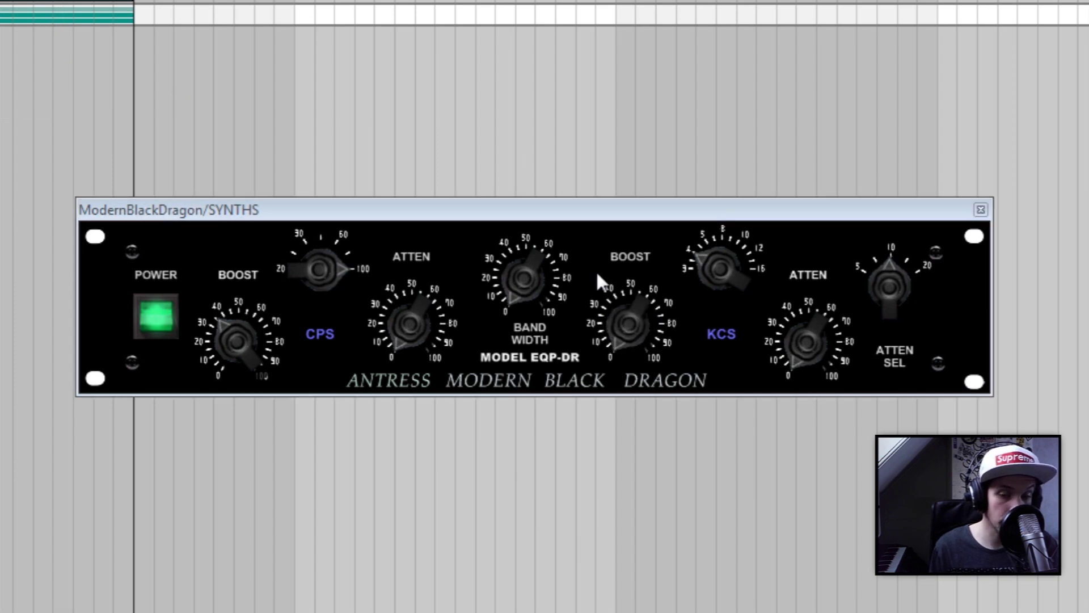
left_click(634, 345)
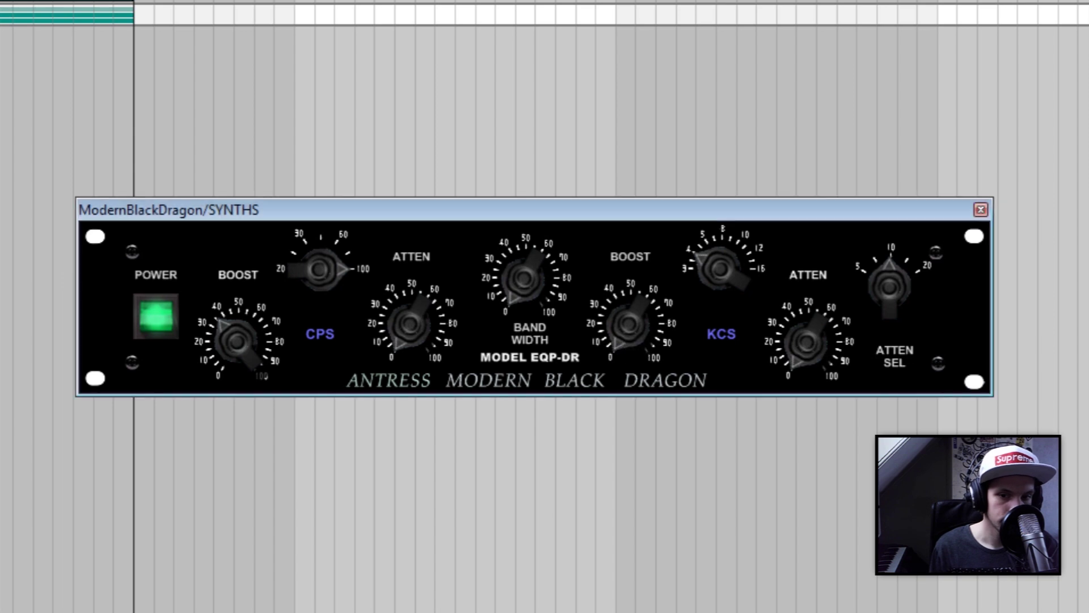
mouse_move(634, 344)
left_mouse_down()
mouse_move(634, 309)
mouse_move(634, 329)
left_mouse_up()
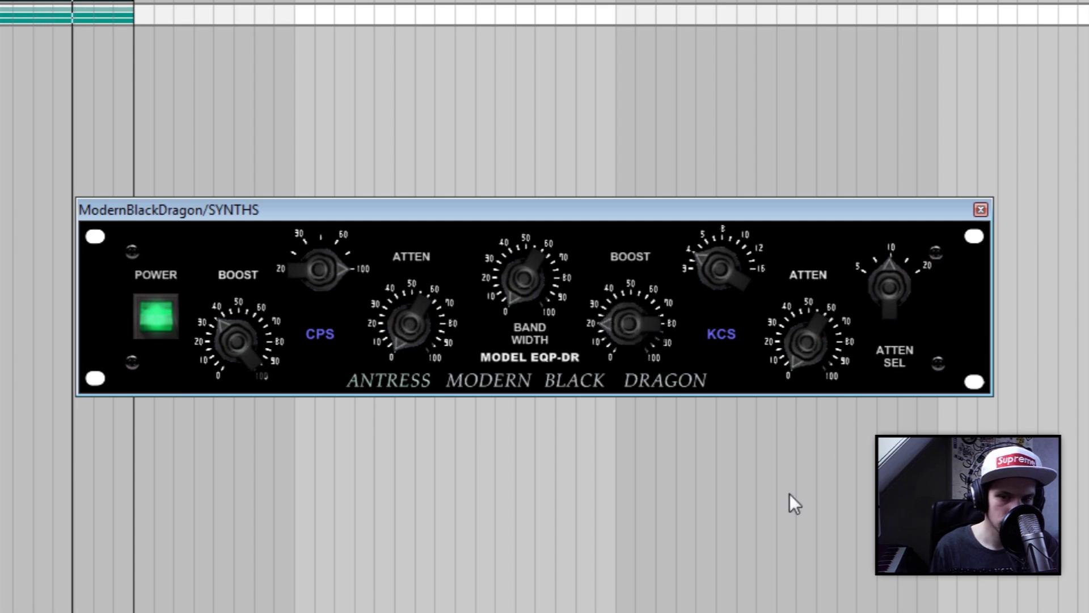
Set the high-frequency Atten to 20 and try out the Atten Sel and KCS frequency controls
left_click_drag(815, 355, 814, 341)
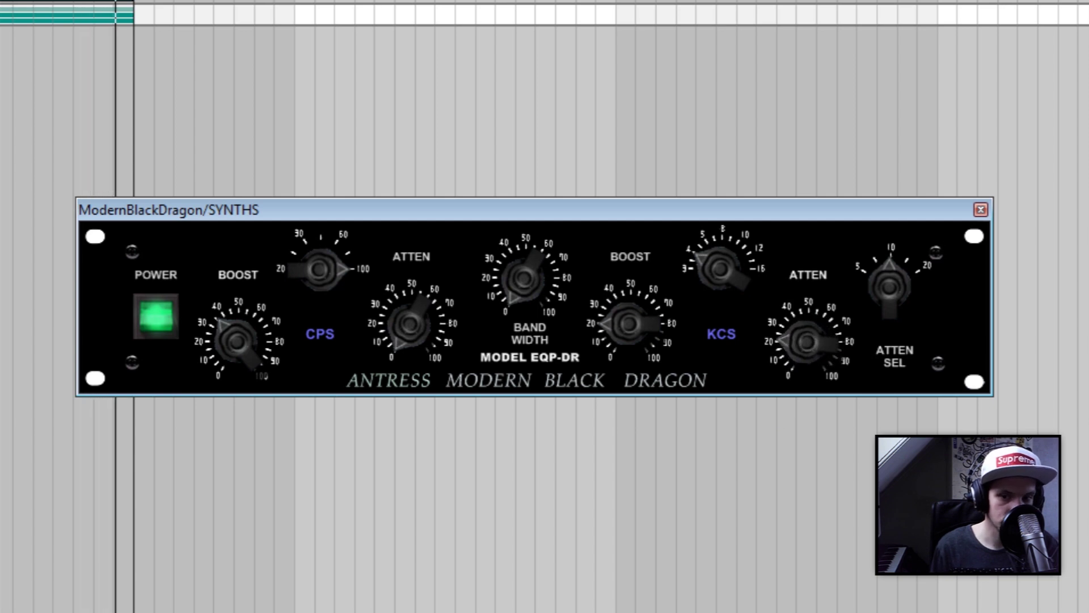
left_click_drag(814, 341, 814, 345)
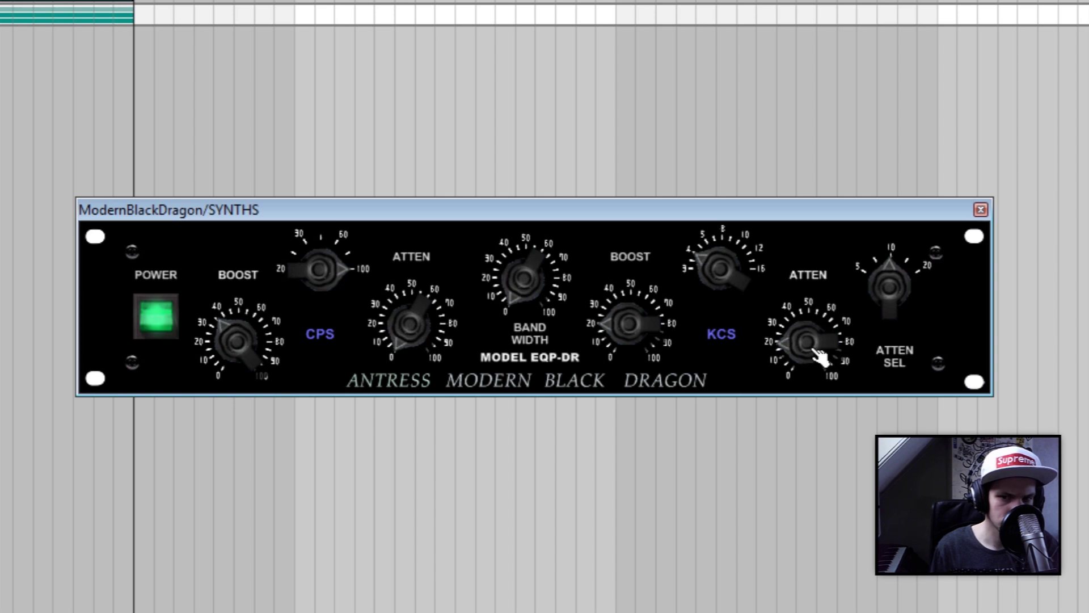
mouse_move(900, 279)
left_mouse_down()
mouse_move(890, 309)
mouse_move(895, 292)
left_mouse_up()
mouse_move(718, 273)
left_mouse_down()
mouse_move(718, 261)
mouse_move(719, 276)
left_mouse_up()
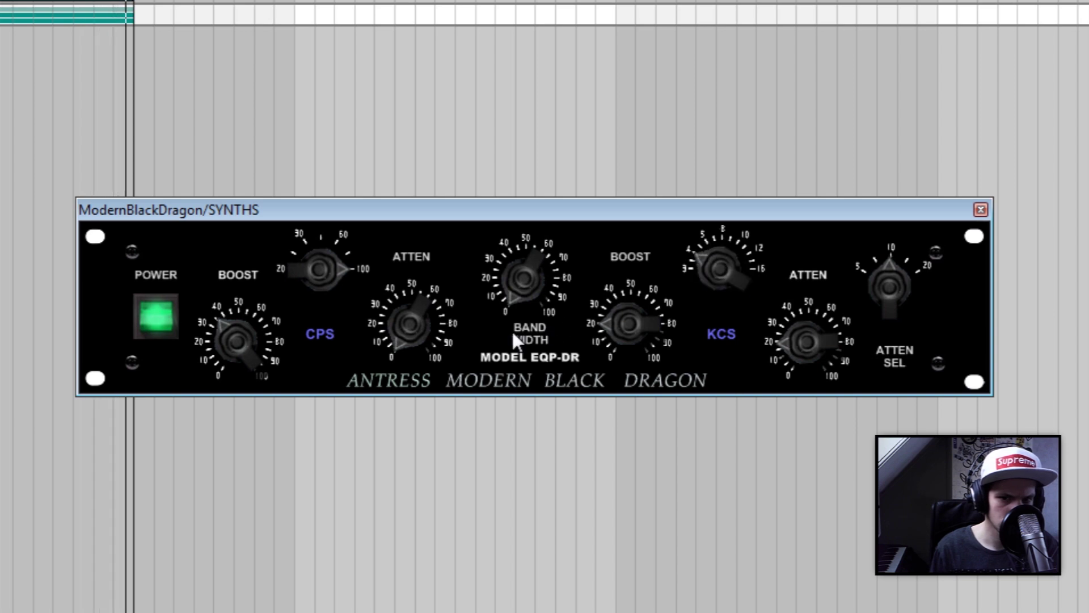
Adjust the Band Width by ear and raise the high-frequency Boost to just above 20
left_click_drag(538, 285, 537, 264)
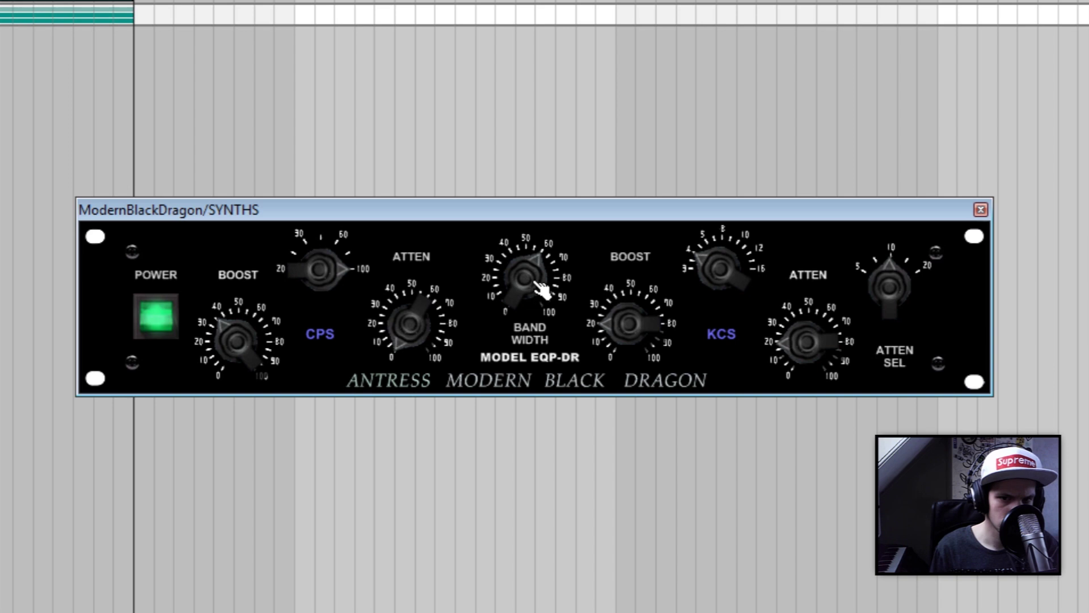
left_click_drag(621, 340, 620, 319)
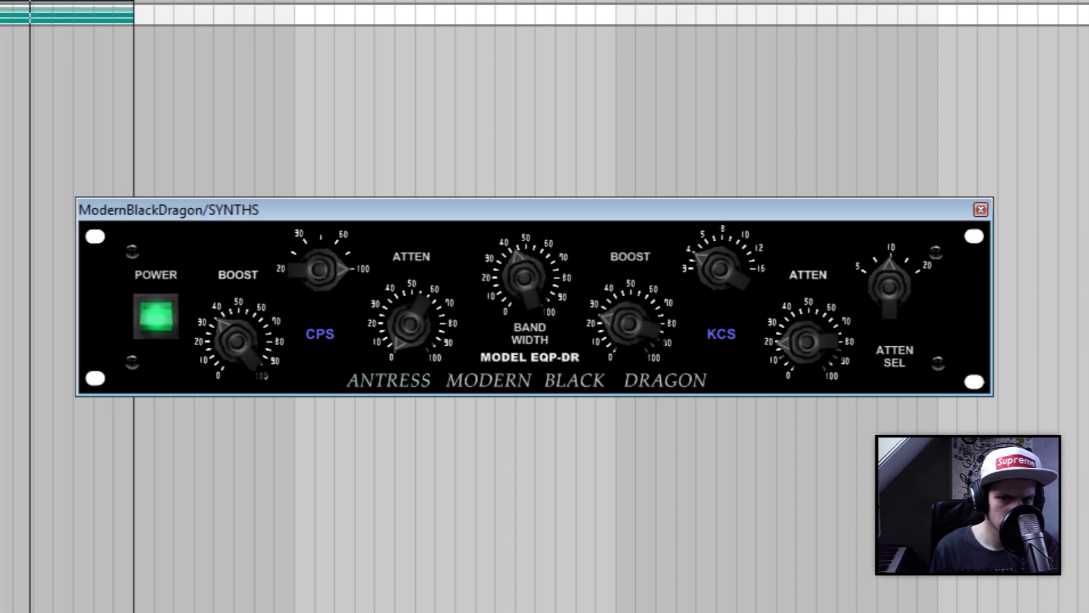
left_click_drag(530, 276, 532, 306)
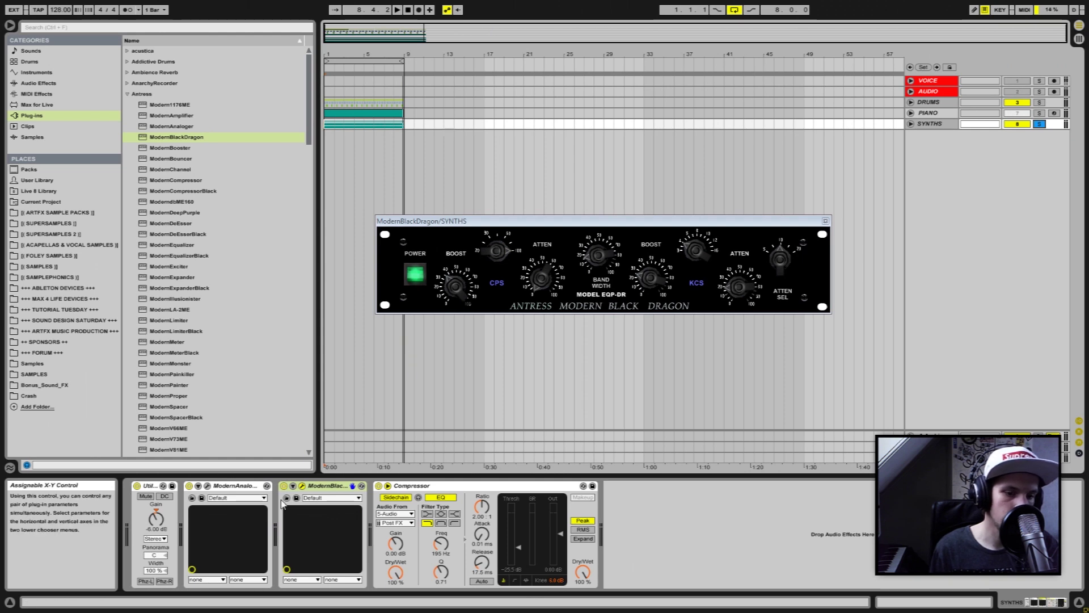
Bypass ModernAnaloger and ModernBlackDragon, start playback, and re-enable them one after the other to compare the sound
left_click(248, 492)
left_click(283, 486)
left_click(190, 486)
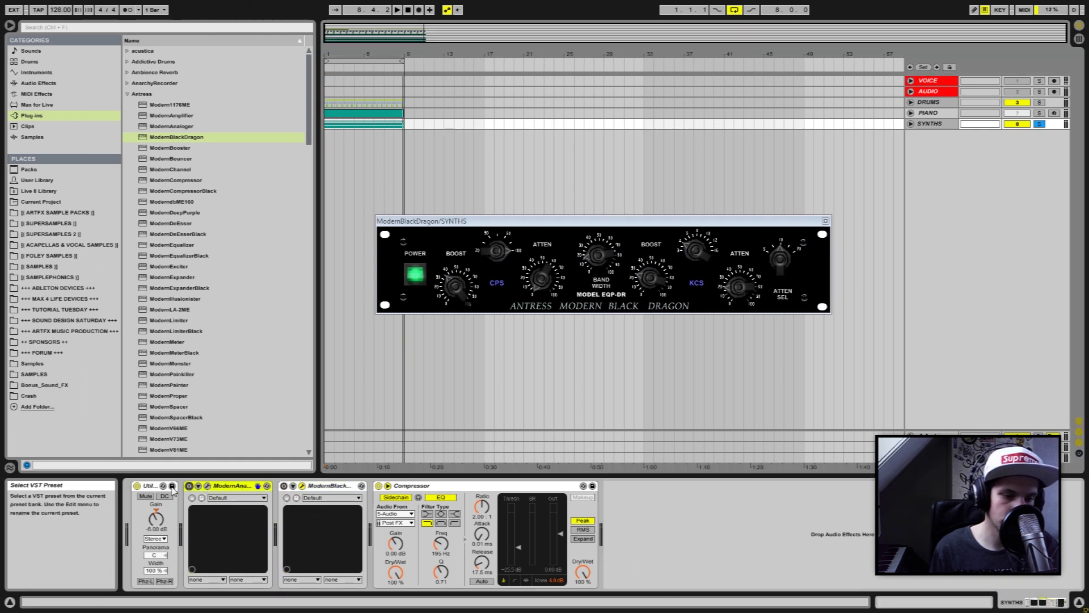
key("space")
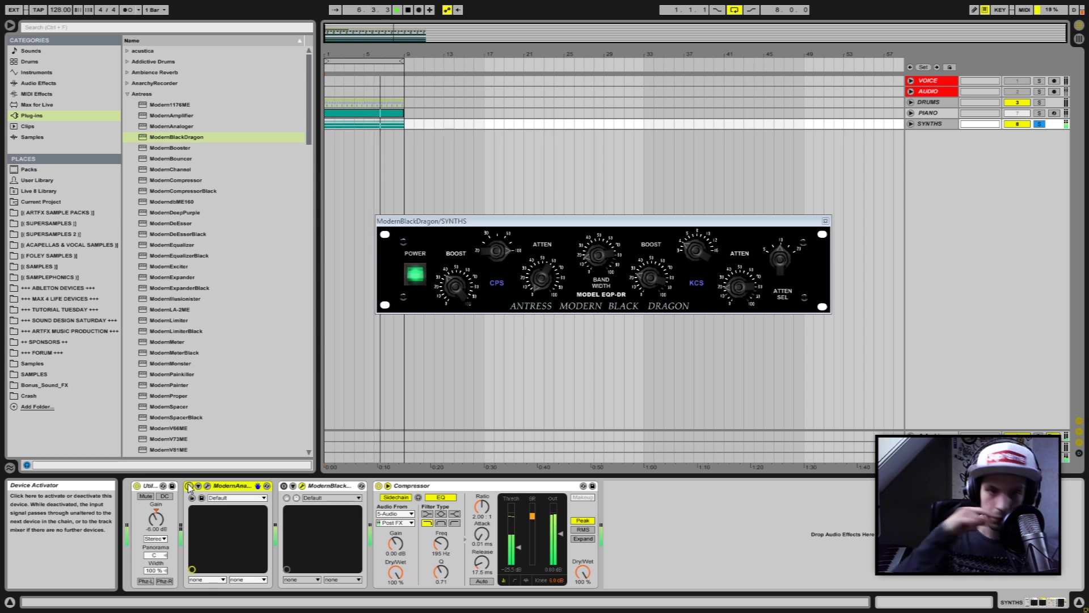
left_click(284, 486)
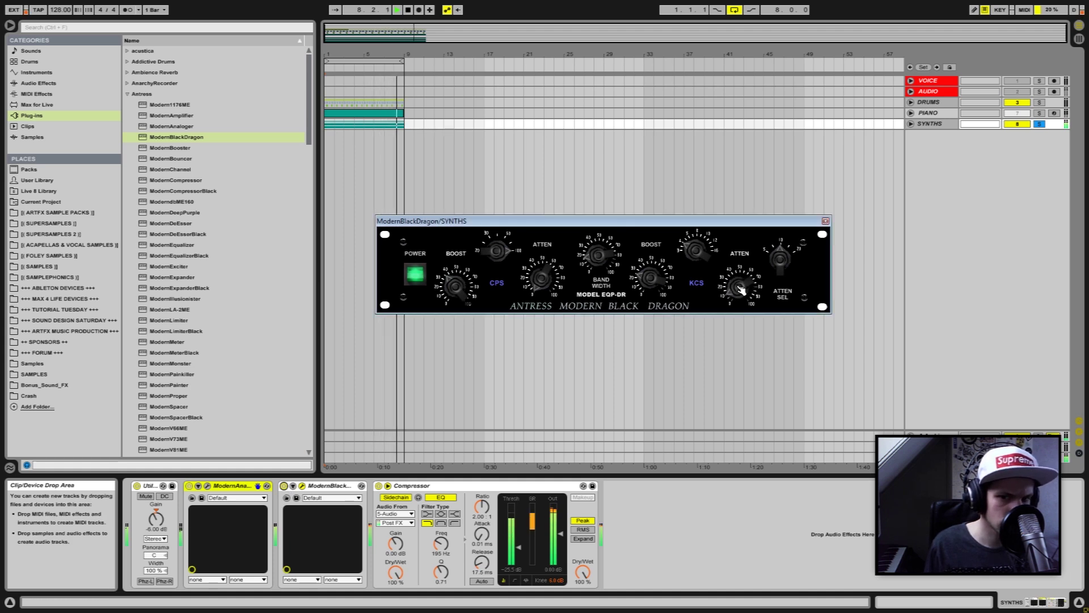
Unsolo the SYNTHS track and close the ModernBlackDragon window
left_click(1039, 124)
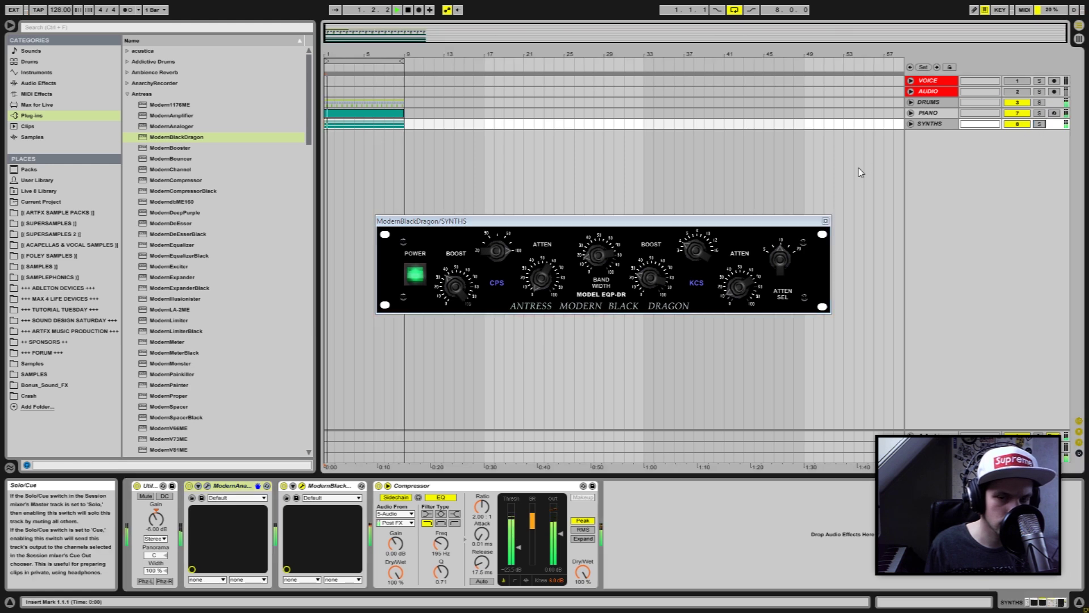
left_click(826, 221)
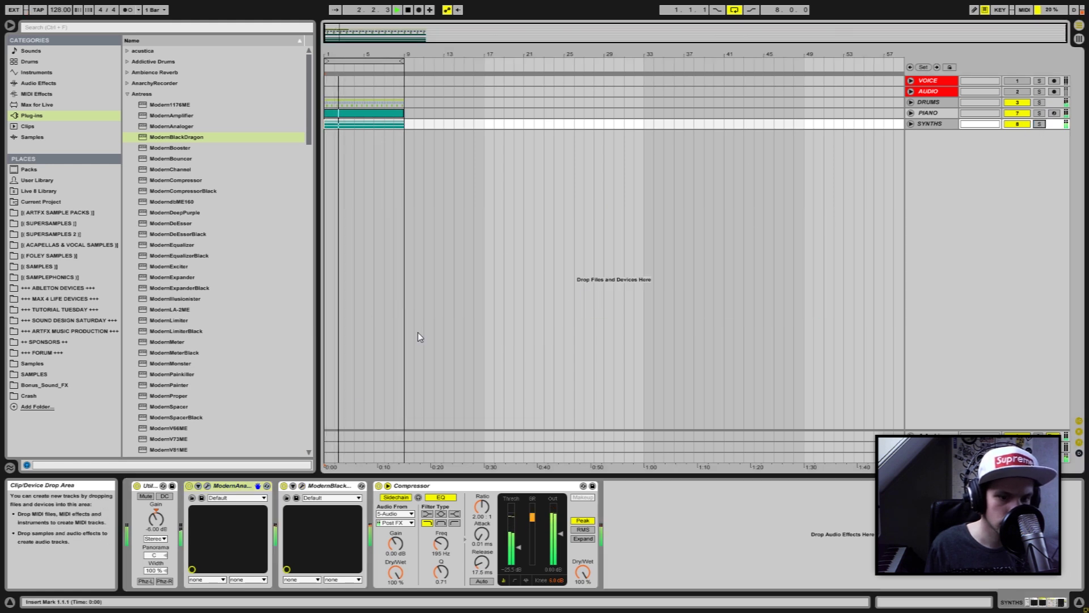
Recheck the ModernAnaloger controls and ModernBlackDragon's low-frequency Boost while the full mix plays, closing each plug-in window
left_click(207, 487)
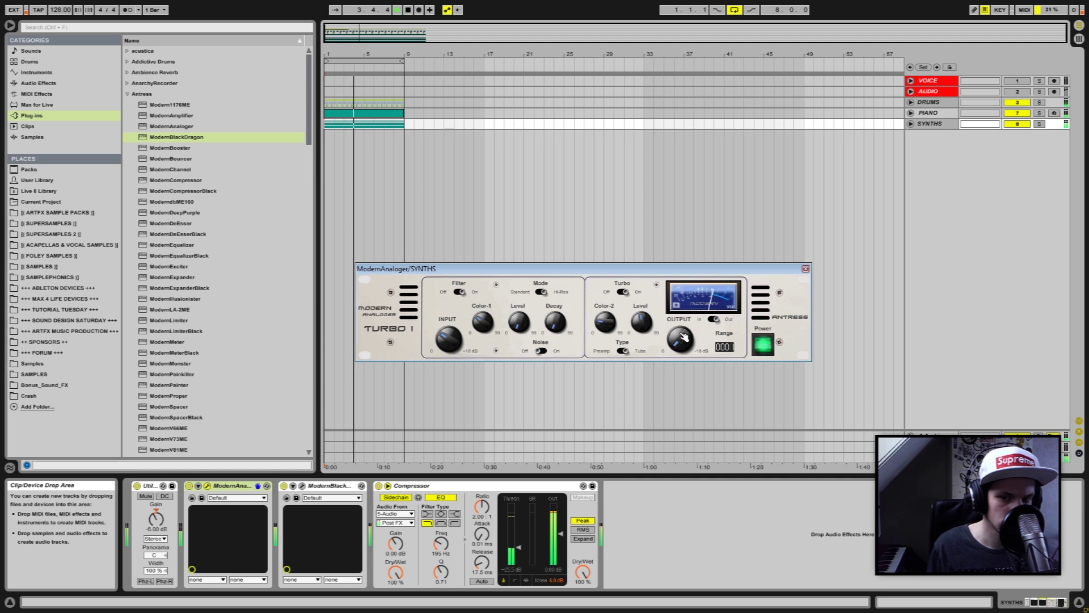
left_click(806, 269)
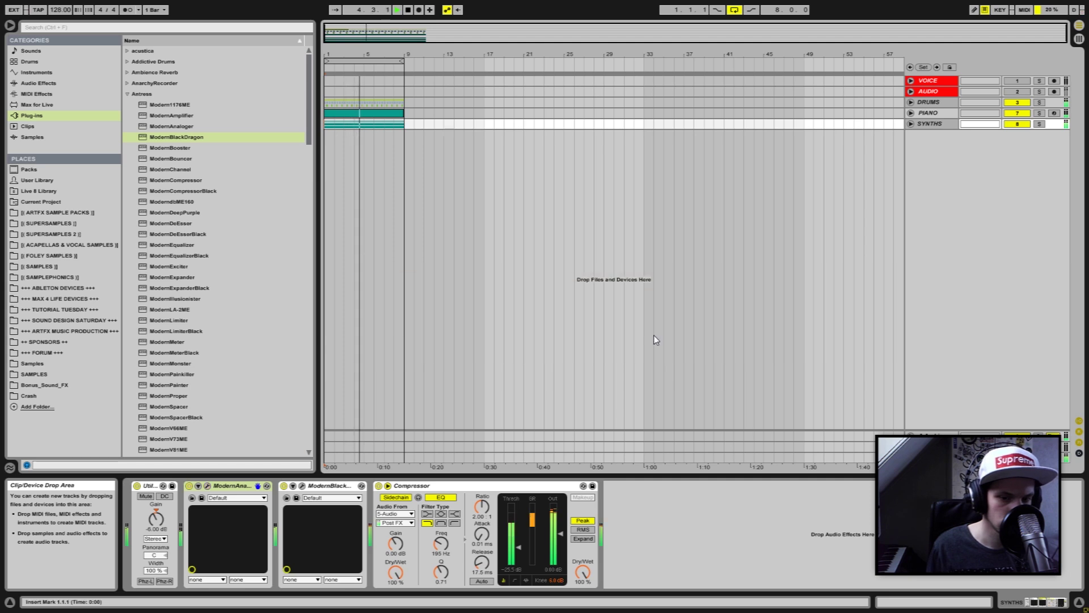
left_click(302, 486)
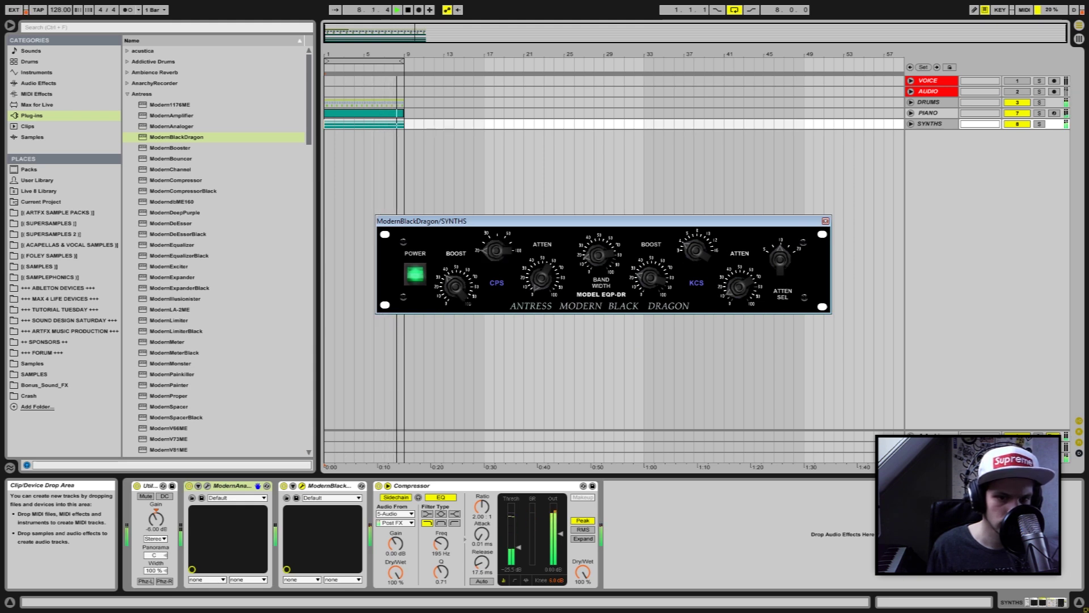
mouse_move(456, 287)
left_mouse_down()
mouse_move(455, 302)
mouse_move(464, 288)
left_mouse_up()
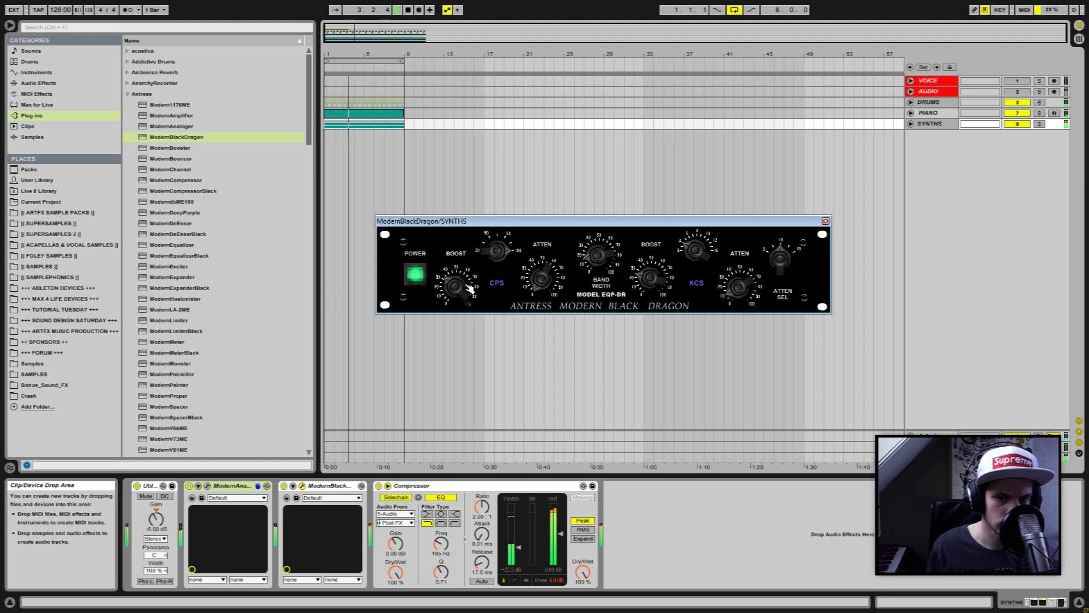
left_click(826, 220)
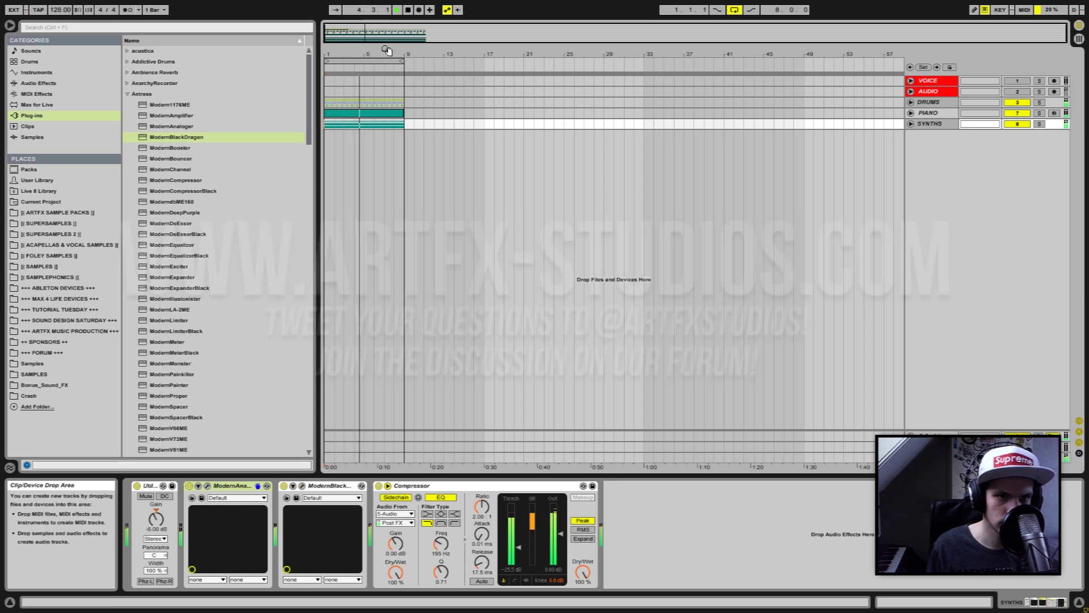